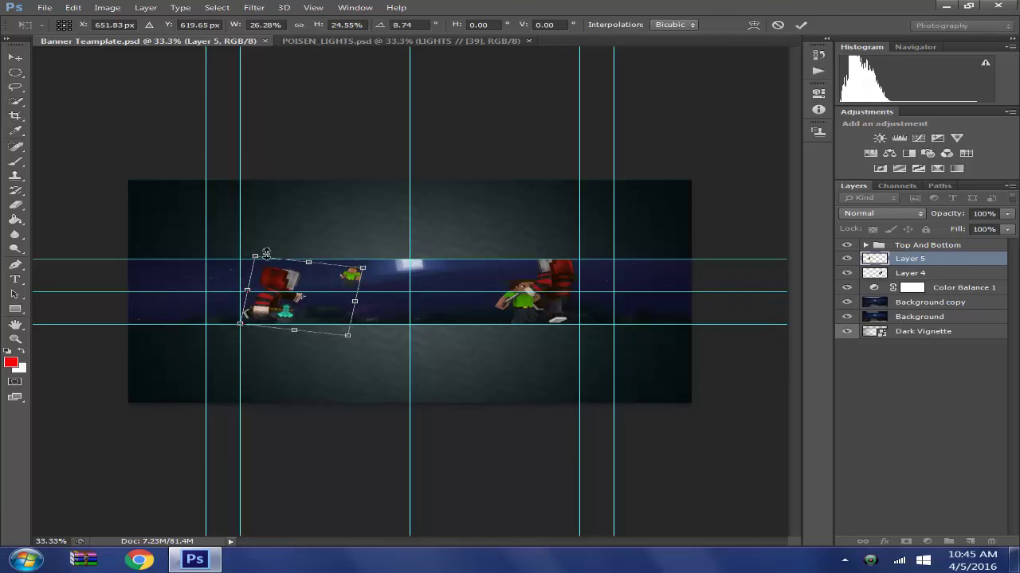
Step: Fine-tune the rotation and scale of the running character on Layer 5 and apply the transformation
drag(254, 251, 249, 253)
click(15, 57)
click(428, 212)
Step: Duplicate the running character's layer, Layer 5, within the banner document
right_click(892, 263)
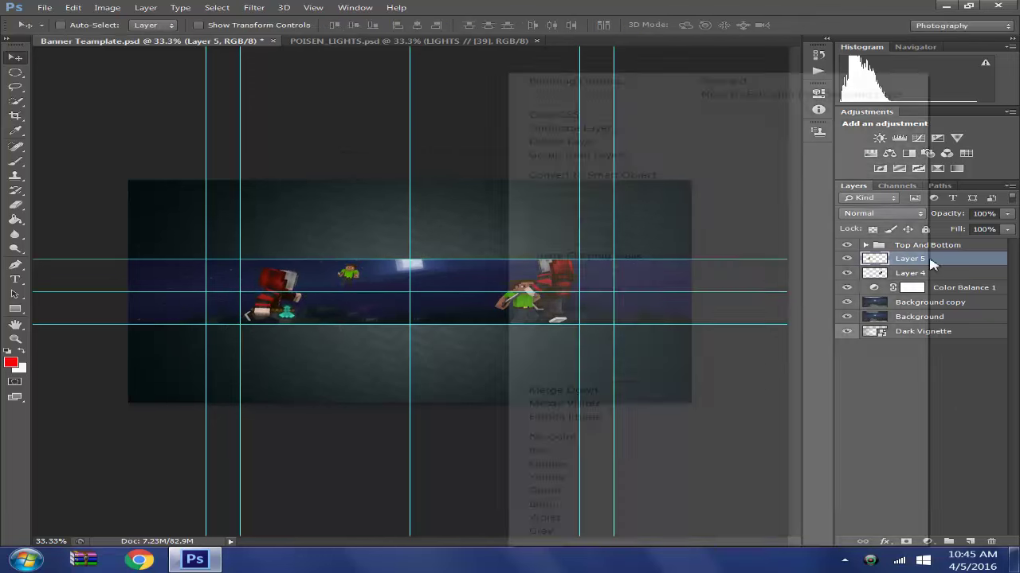
click(558, 128)
click(645, 173)
click(284, 7)
click(868, 390)
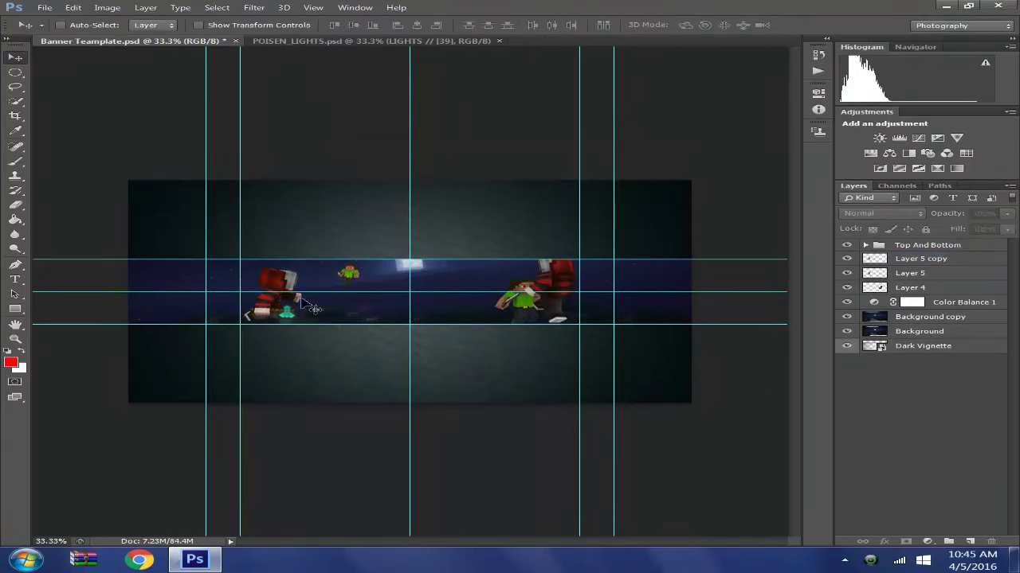
Step: Shift Layer 5 copy slightly with Free Transform and apply the transformation
click(943, 260)
key(ctrl+t)
drag(338, 303, 333, 302)
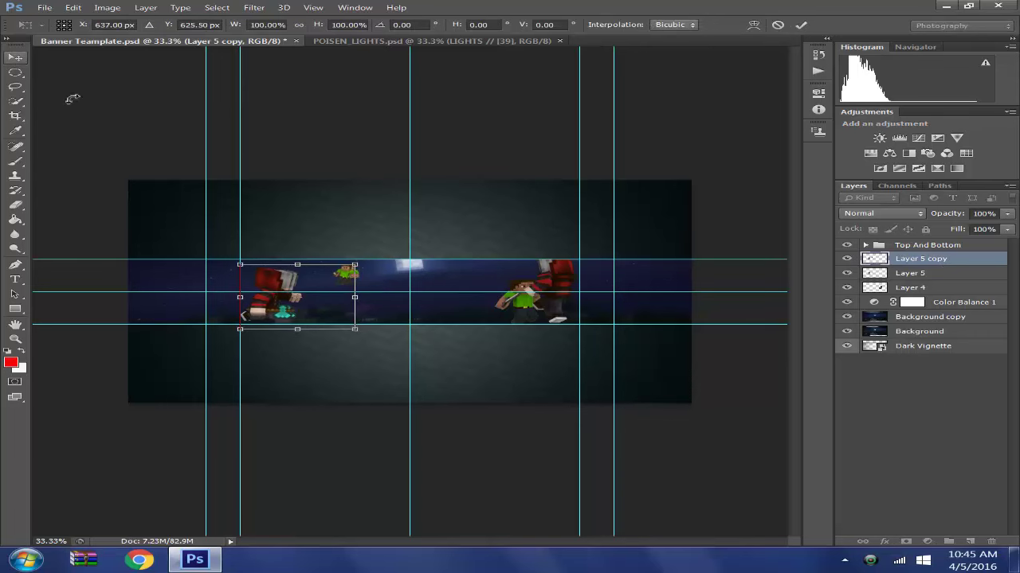
key(Right)
key(Right)
key(Right)
key(Right)
key(Right)
click(15, 57)
click(428, 213)
Step: Liquify the copied running character with brush size 12, pulling the back edges of its head, arm and foot outward into spikes
click(253, 8)
click(279, 102)
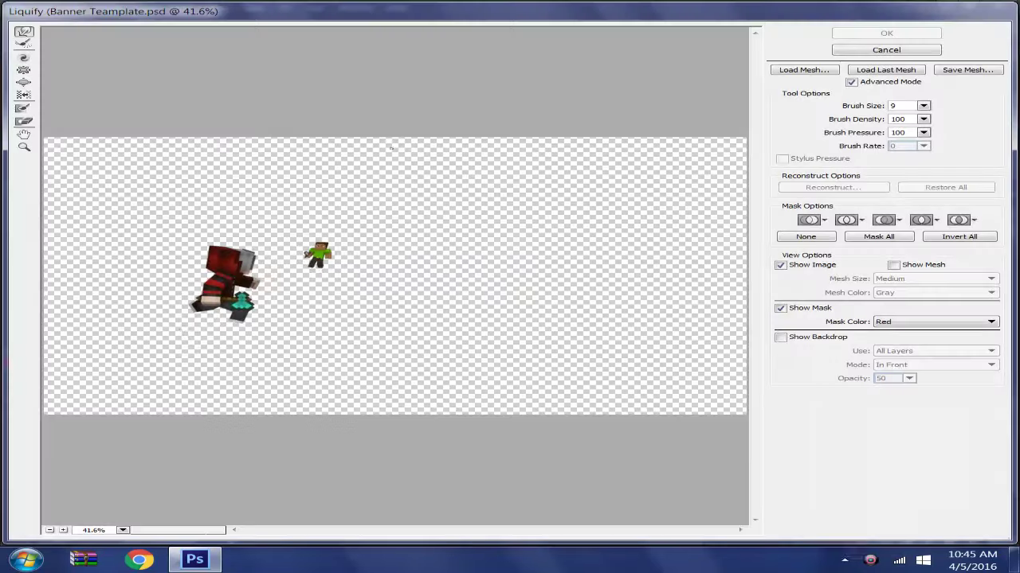
ctrl+click(162, 299)
drag(317, 530, 361, 530)
key(ctrl+minus)
key(ctrl+minus)
key(ctrl+minus)
key(ctrl+minus)
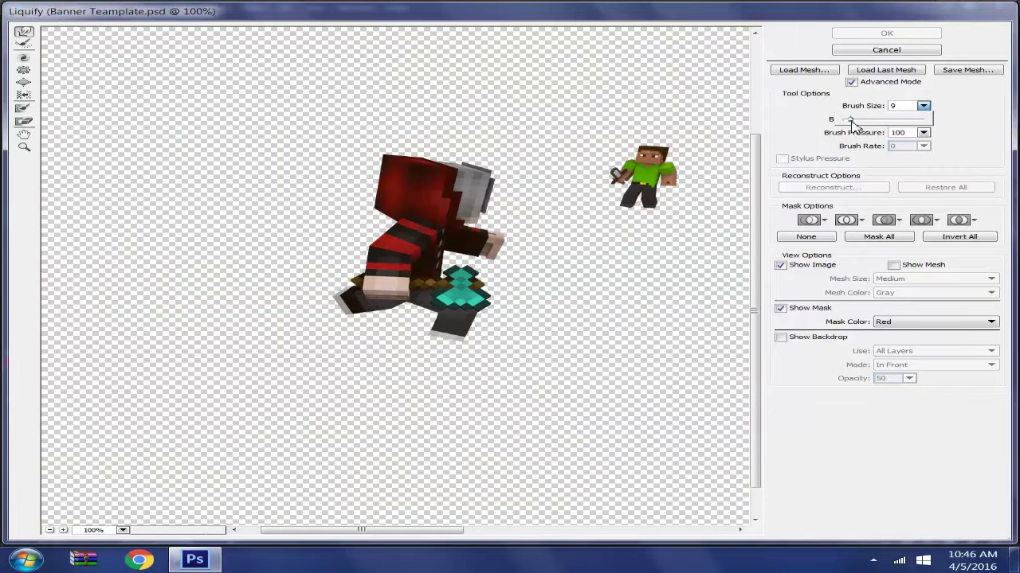
drag(851, 124, 853, 124)
click(392, 160)
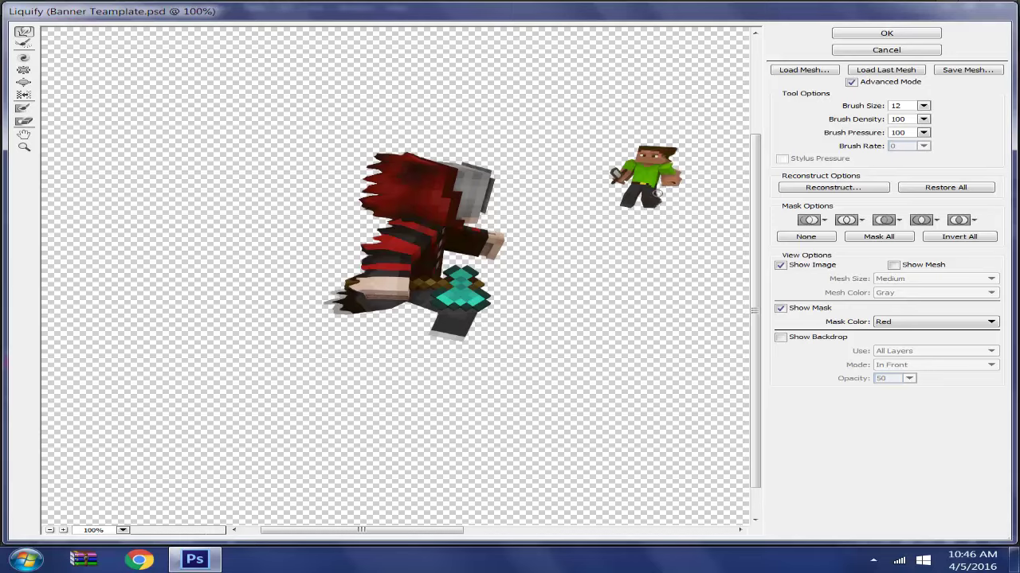
click(869, 36)
Step: Move Layer 5 above Layer 5 copy, then adjust the liquified copy's position behind it with Free Transform
drag(919, 271, 916, 254)
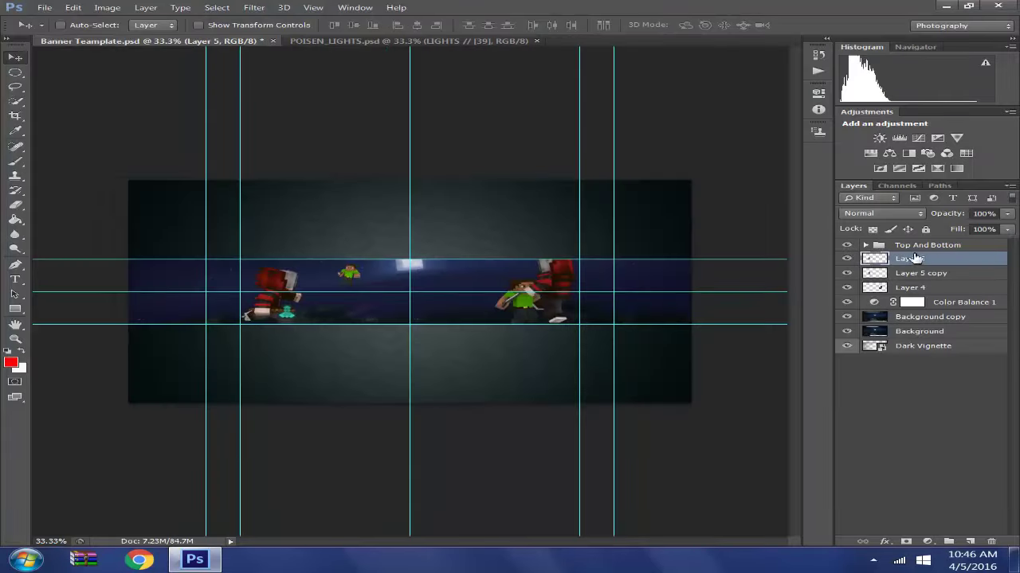
key(ctrl+t)
drag(293, 295, 317, 309)
click(909, 274)
key(Return)
key(ctrl+t)
click(15, 57)
key(Return)
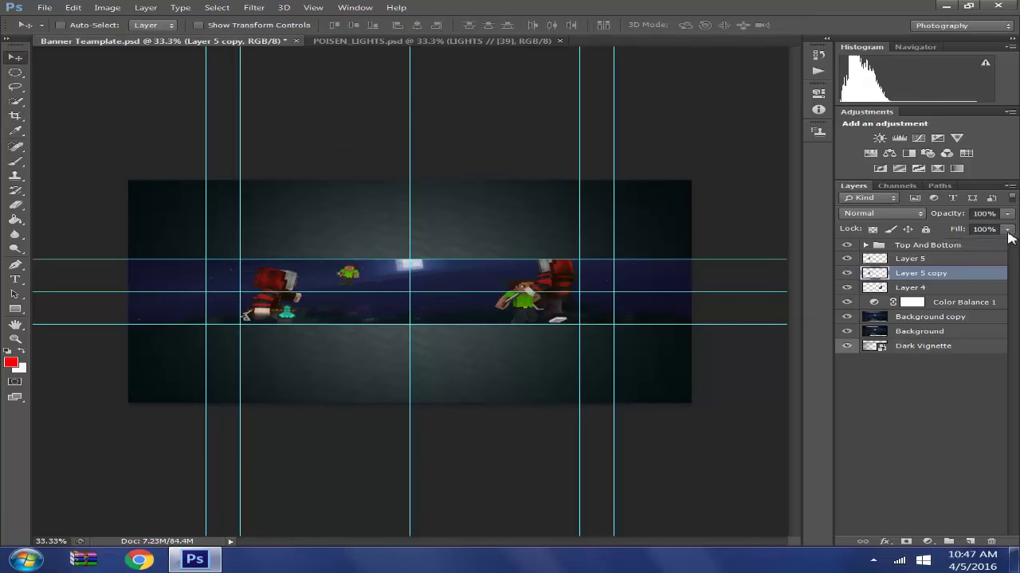
Step: Set the fill of Layer 5 to 60%
click(959, 409)
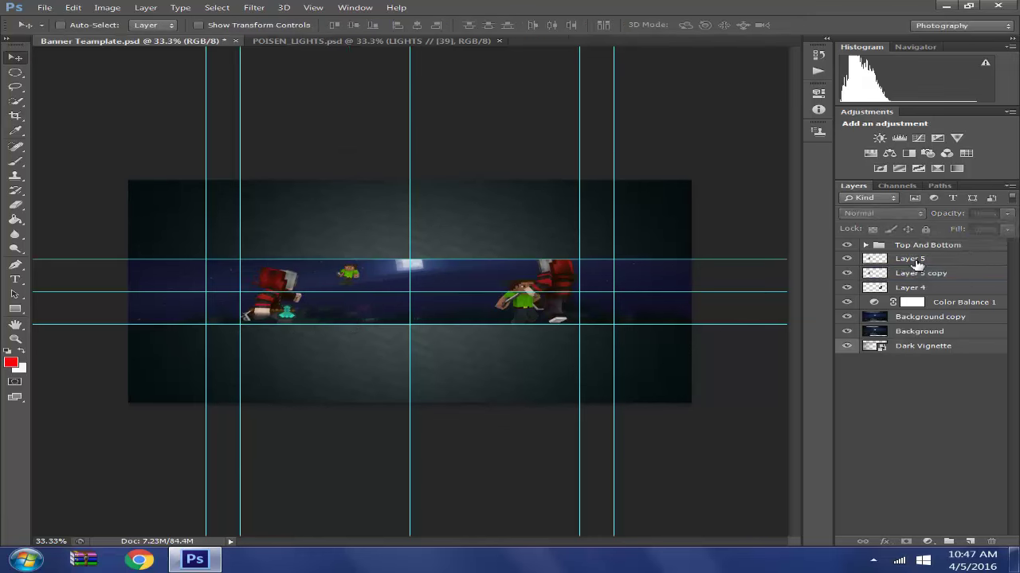
click(916, 259)
click(986, 230)
click(932, 423)
click(956, 258)
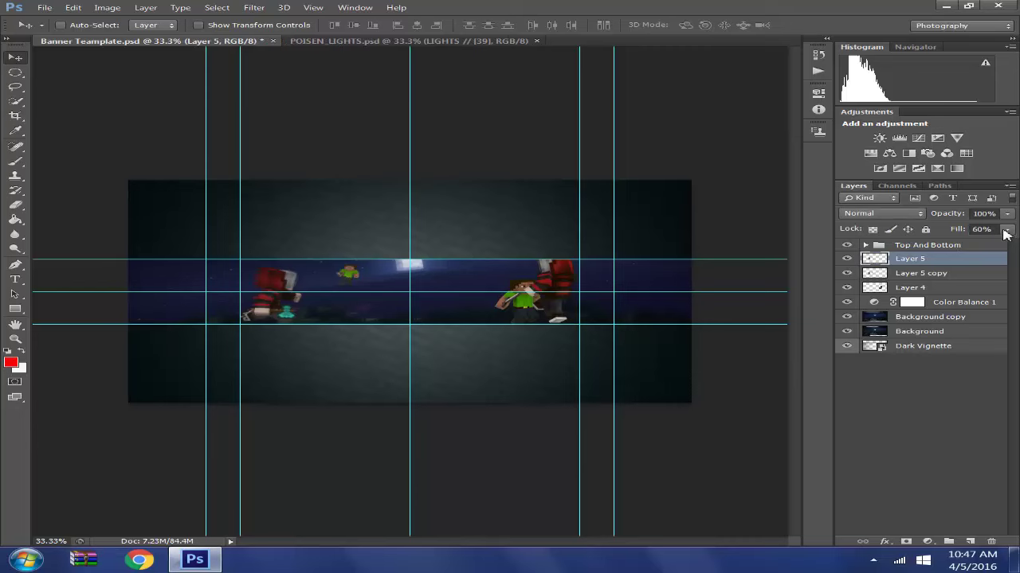
click(924, 398)
Step: Duplicate Layer 4, which holds the two fighting characters, as Layer 4 copy
click(924, 290)
right_click(926, 290)
click(567, 121)
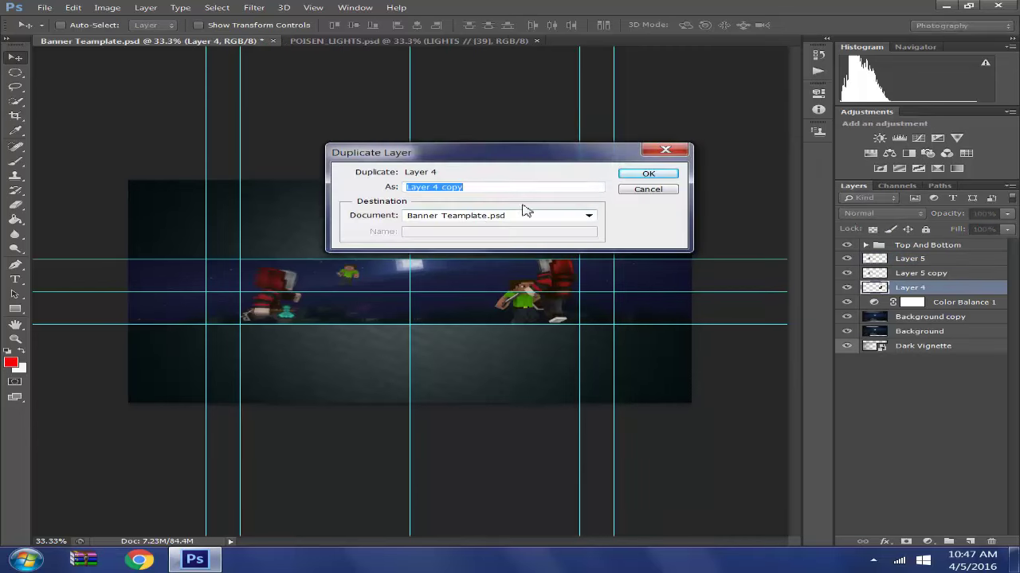
key(Return)
Step: Liquify Layer 4 copy with brush size 34, pulling the red character's back edges outward into streaks
click(253, 7)
click(285, 102)
drag(605, 254, 599, 238)
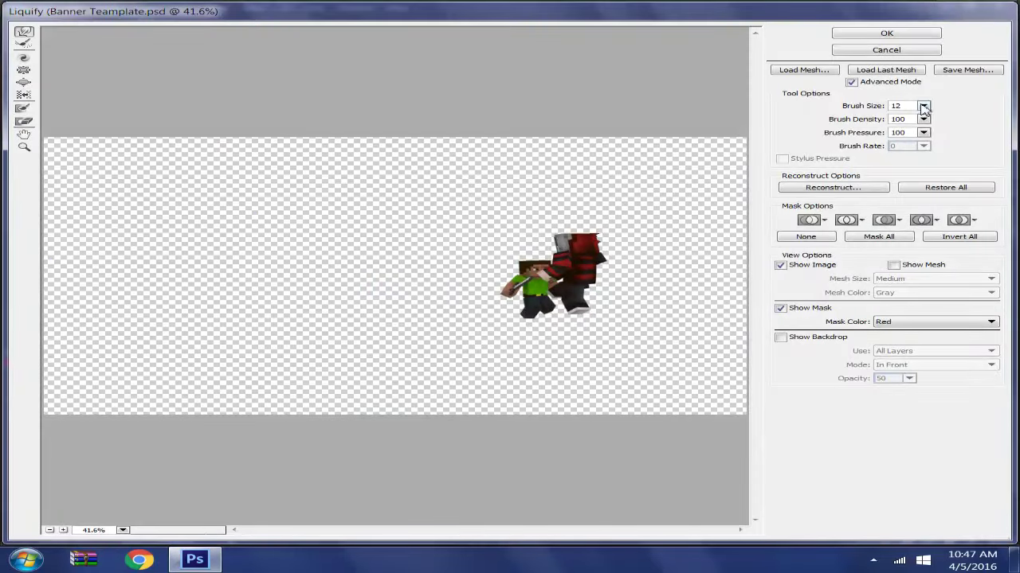
drag(924, 110, 763, 167)
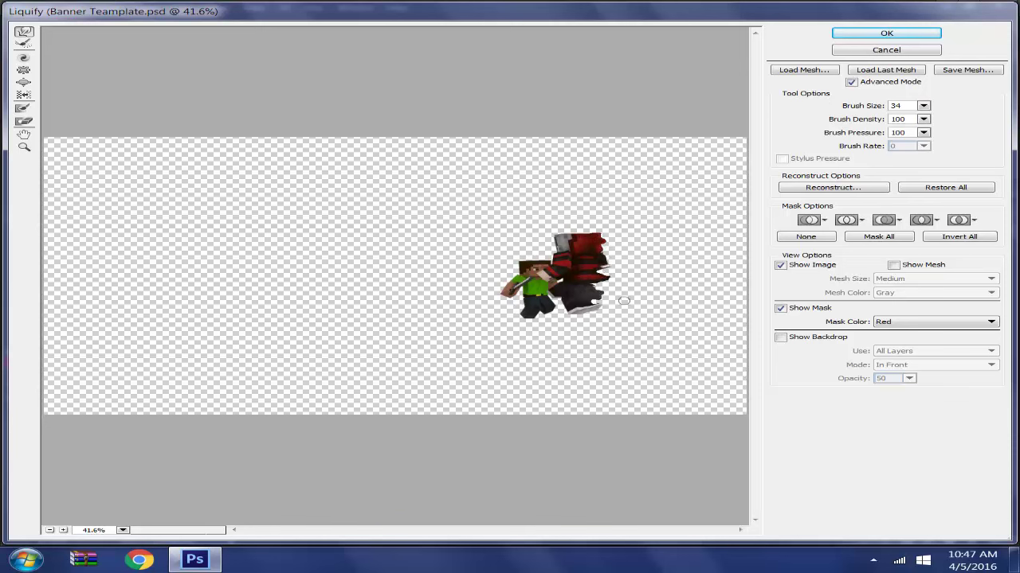
click(886, 33)
Step: Offset the liquified Layer 4 copy slightly behind Layer 4 with Free Transform and apply the transformation
key(ctrl+t)
drag(577, 292, 585, 297)
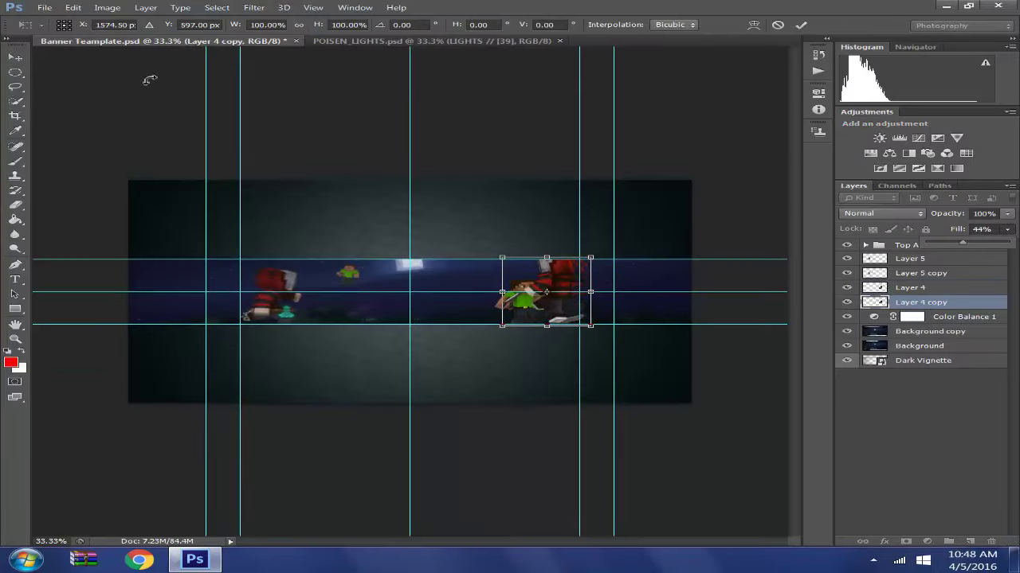
click(417, 133)
click(427, 215)
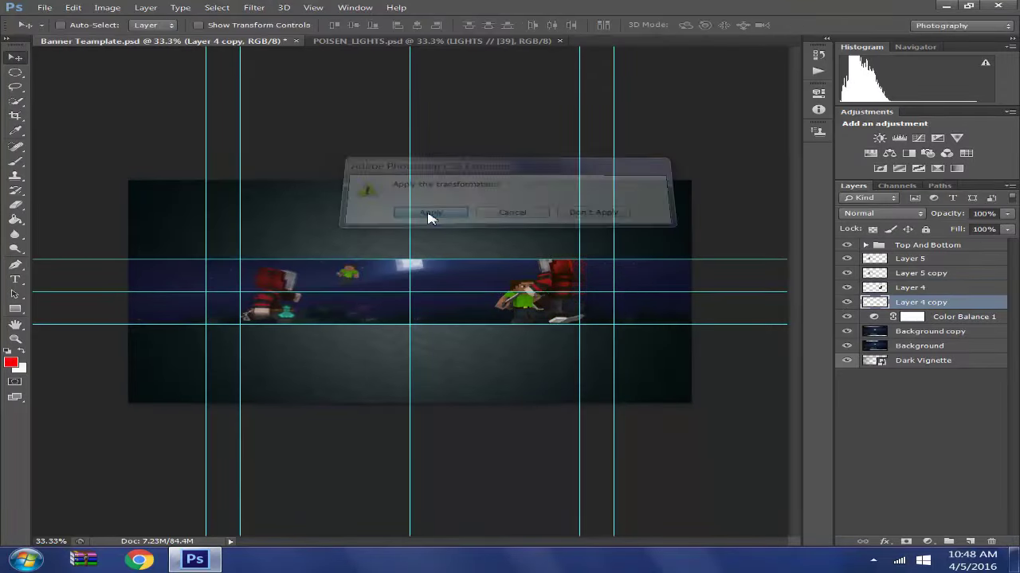
Step: Create a new layer above Layer 5 and paint white outlines along the characters' moon-facing edges with a 40 px, 0% hardness brush
click(908, 259)
key(ctrl+shift+alt+n)
right_click(24, 167)
click(72, 160)
key(x)
right_click(538, 274)
click(597, 288)
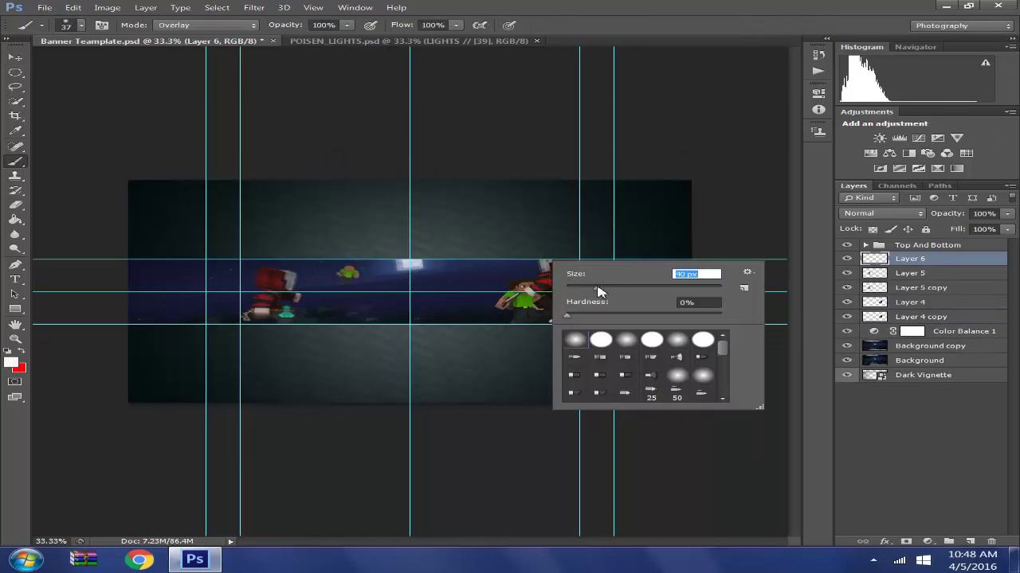
drag(541, 263, 545, 275)
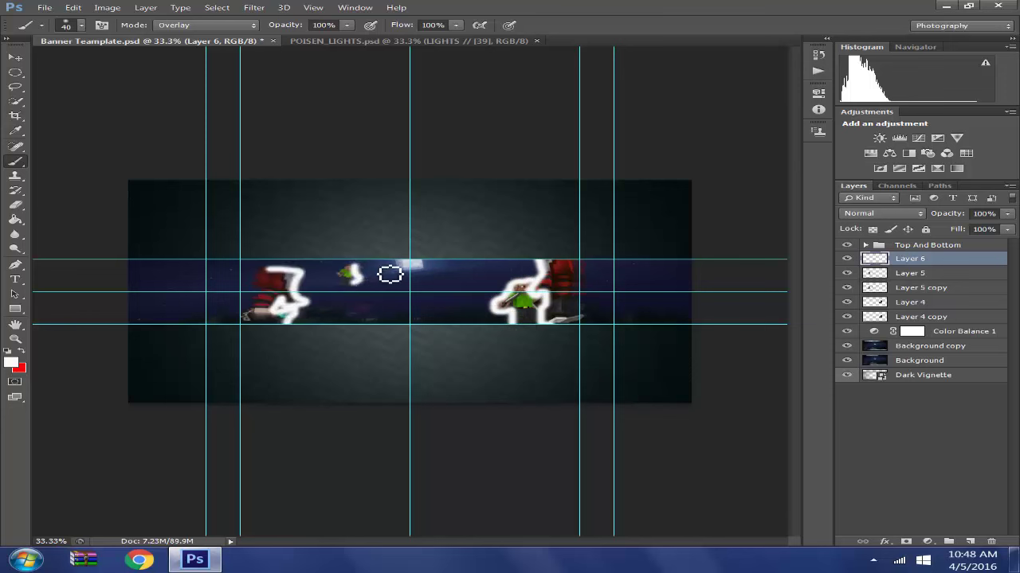
Step: Soften the white outline layer by changing its blend mode and lowering its opacity
click(882, 213)
click(864, 116)
drag(1006, 213, 952, 230)
click(963, 245)
click(954, 258)
click(1008, 214)
click(937, 454)
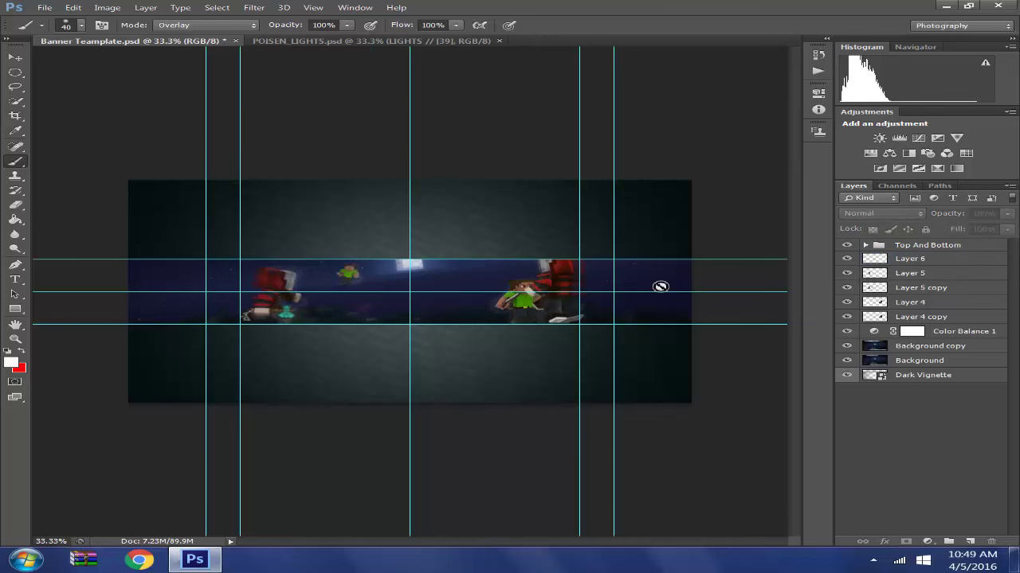
Step: Create a new layer above the white outline layer for painting with the red brush
click(969, 542)
click(11, 165)
key(ctrl+plus)
key(ctrl+plus)
key(ctrl+plus)
key(ctrl+plus)
key(ctrl+plus)
drag(505, 542, 412, 549)
key(ctrl+minus)
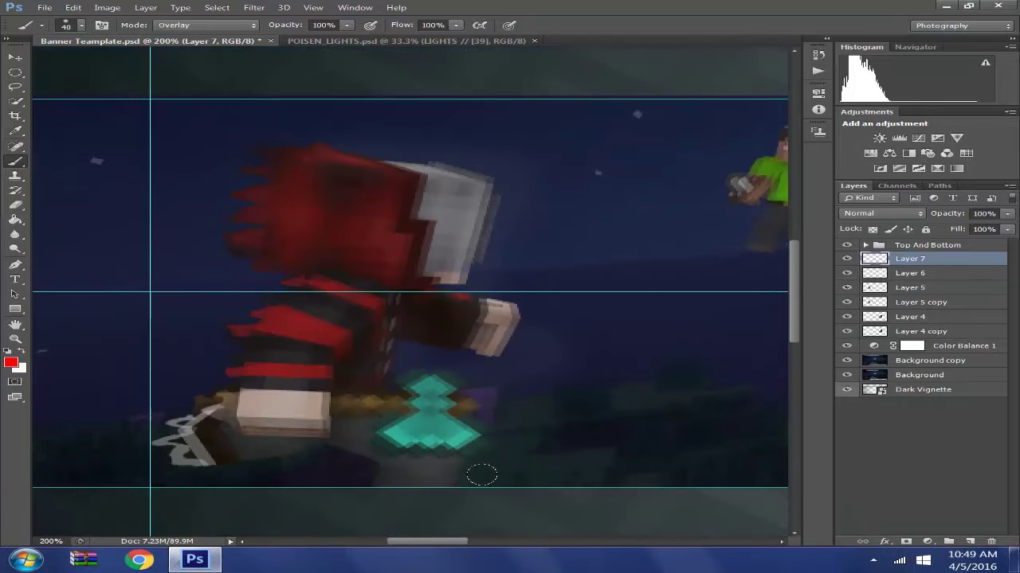
Step: Try painting over the running character's axe head with a resized brush
right_click(199, 203)
click(415, 382)
right_click(425, 383)
drag(452, 408, 449, 411)
Step: Set the Eraser to a size of 114 px with 100% hardness
click(15, 205)
right_click(290, 318)
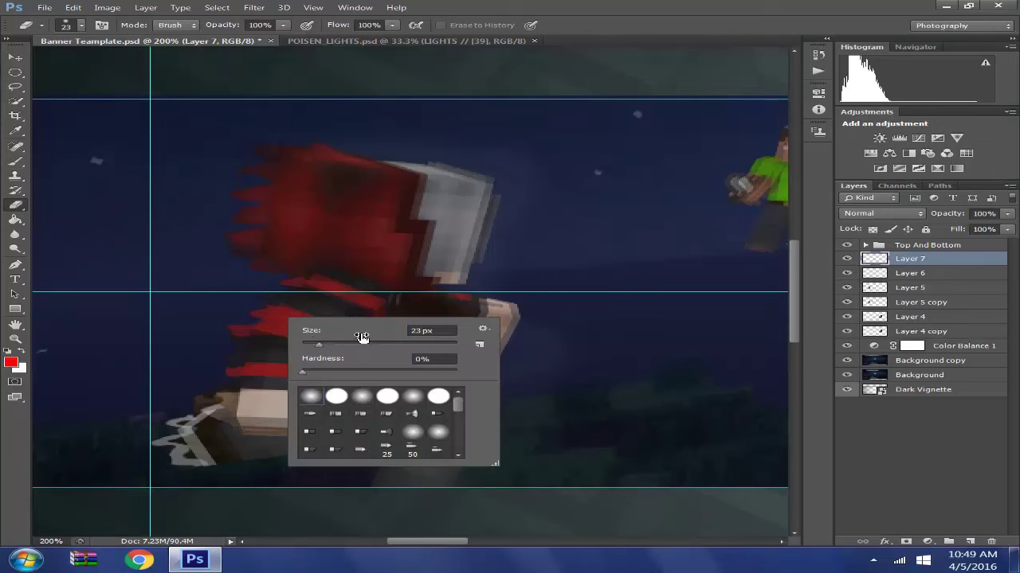
key(Return)
right_click(364, 222)
drag(381, 276, 560, 277)
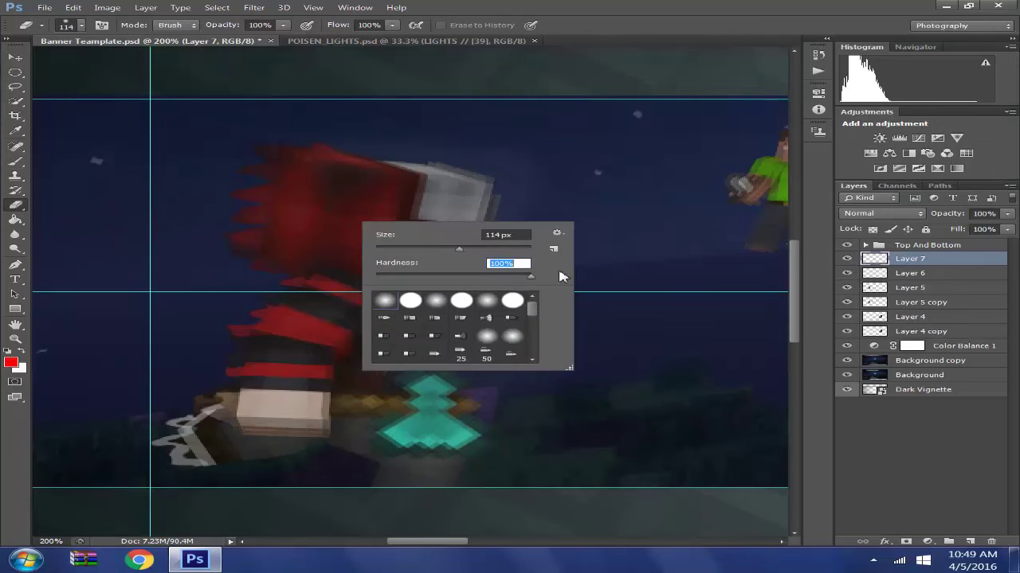
key(Return)
Step: Paint red over the running character's hood with a soft 127 px brush on the new layer
key(ctrl+minus)
key(ctrl+minus)
click(283, 25)
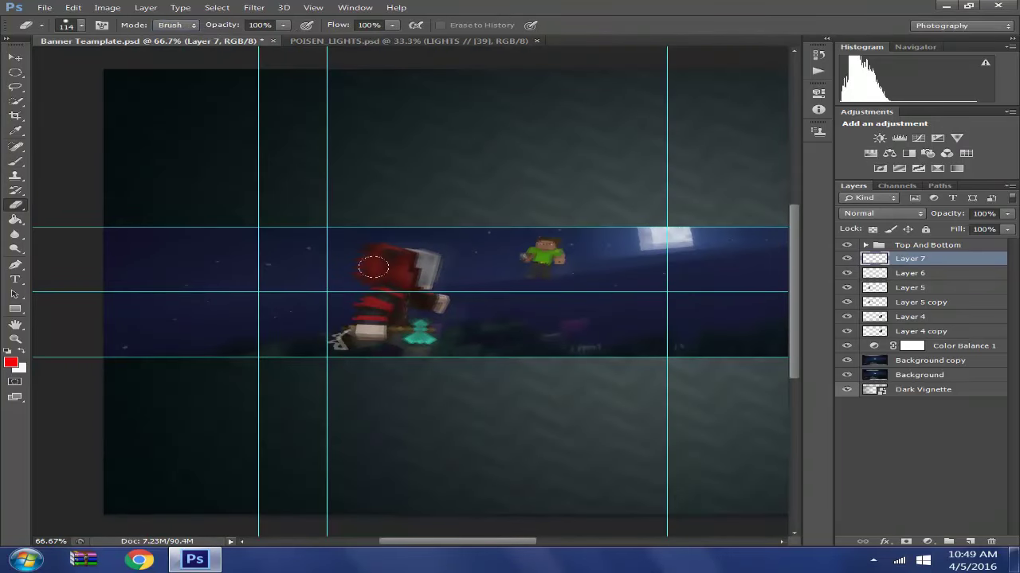
right_click(408, 264)
key(Return)
right_click(396, 265)
click(369, 301)
click(16, 161)
right_click(390, 262)
key(Return)
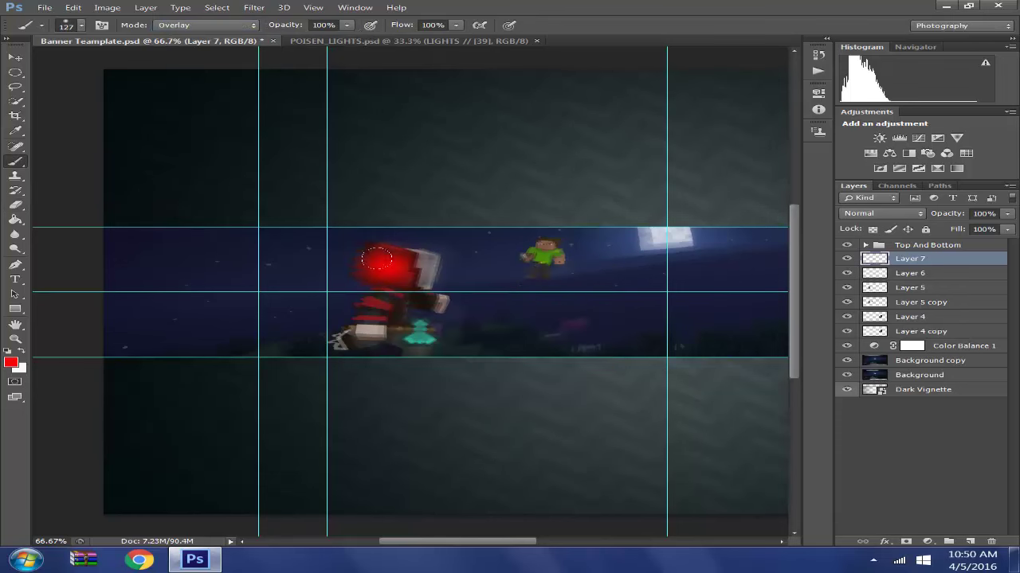
Step: Paint red over the running character's arm with a 54 px brush and over the other red character's clothing with an 85 px brush
right_click(418, 341)
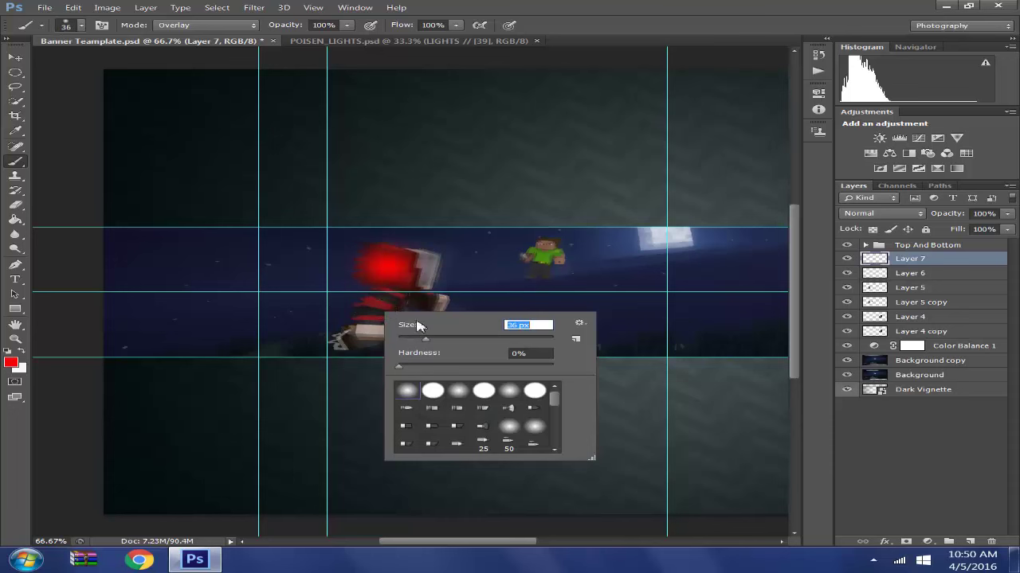
text(54)
key(Return)
drag(492, 547, 583, 546)
right_click(568, 257)
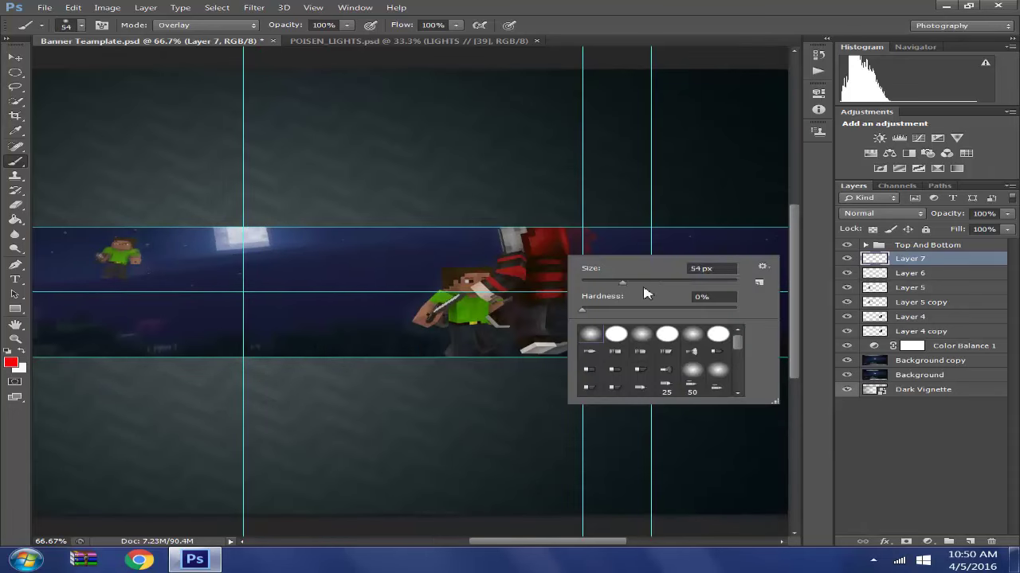
text(85)
key(Return)
Step: Set the red paint layer's blend mode to Screen, its opacity to 88% and its fill to 28%
click(882, 212)
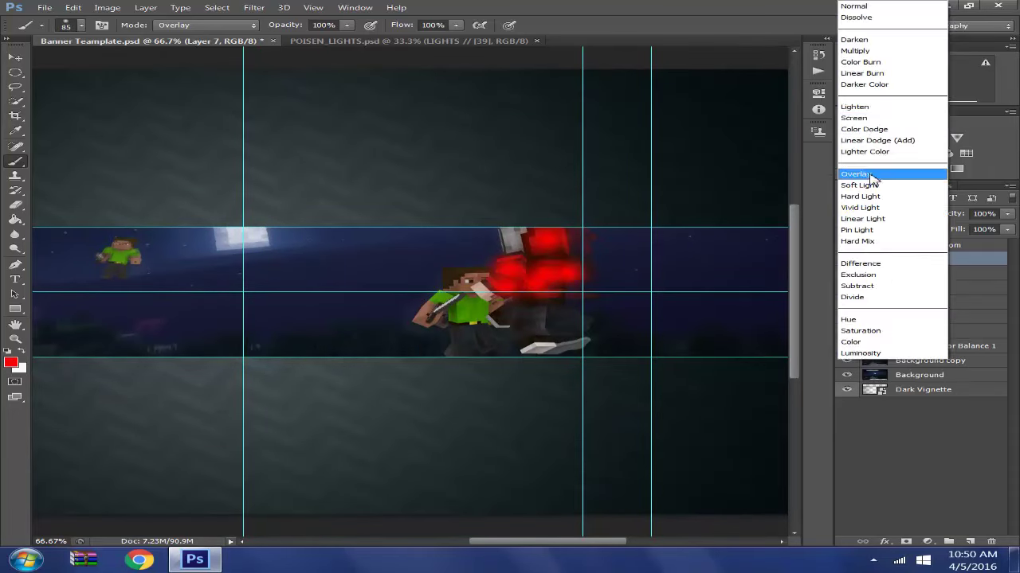
click(871, 171)
drag(1007, 230, 966, 248)
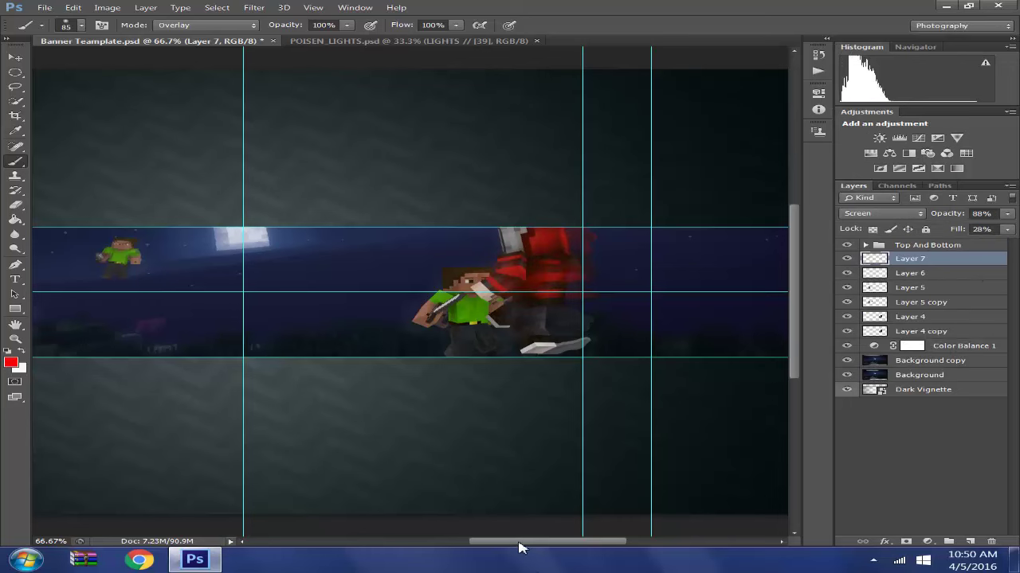
drag(517, 547, 439, 545)
click(968, 541)
right_click(530, 363)
key(Return)
key(ctrl+plus)
key(ctrl+plus)
key(ctrl+BackSpace)
key(Delete)
Step: Try tinting the axe head red with a 12 px brush and erase the strokes with the 114 px Eraser
right_click(364, 383)
click(338, 385)
mouse_move(393, 404)
mouse_down()
mouse_move(460, 434)
mouse_move(586, 439)
mouse_move(414, 409)
mouse_move(344, 447)
mouse_up()
right_click(386, 389)
key(Escape)
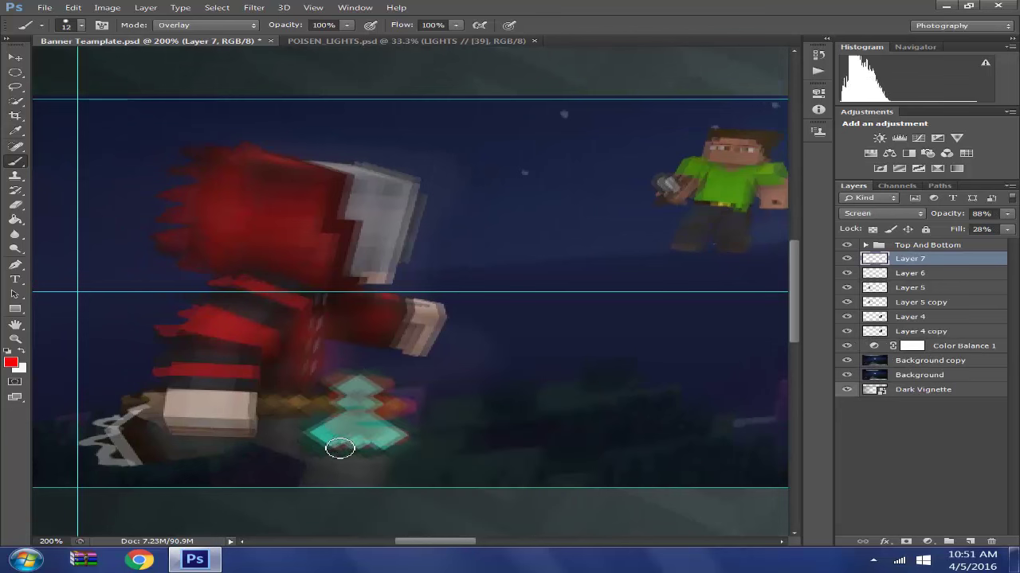
click(17, 204)
drag(351, 392, 376, 415)
right_click(412, 401)
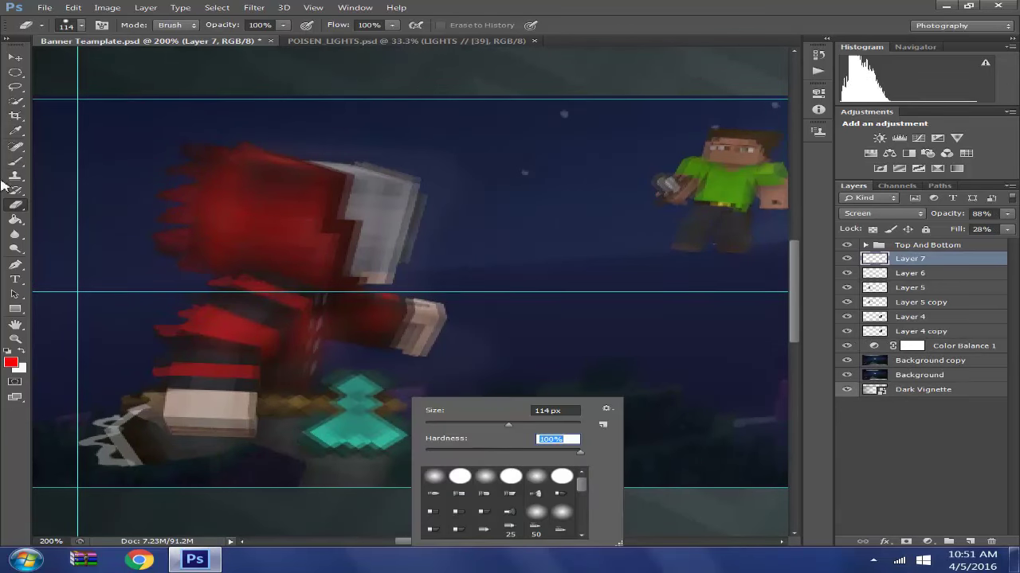
Step: Repaint the axe head red on the same layer and erase the tint again
click(15, 164)
right_click(393, 312)
mouse_move(342, 384)
mouse_down()
mouse_move(381, 389)
mouse_move(394, 442)
mouse_up()
right_click(386, 385)
click(16, 205)
drag(358, 394, 382, 422)
right_click(442, 395)
Step: Undo the last eraser strokes and clear the red tint from the axe head again
mouse_move(382, 315)
mouse_down()
mouse_move(261, 205)
mouse_move(260, 220)
mouse_up()
click(72, 7)
click(140, 49)
click(72, 7)
click(121, 48)
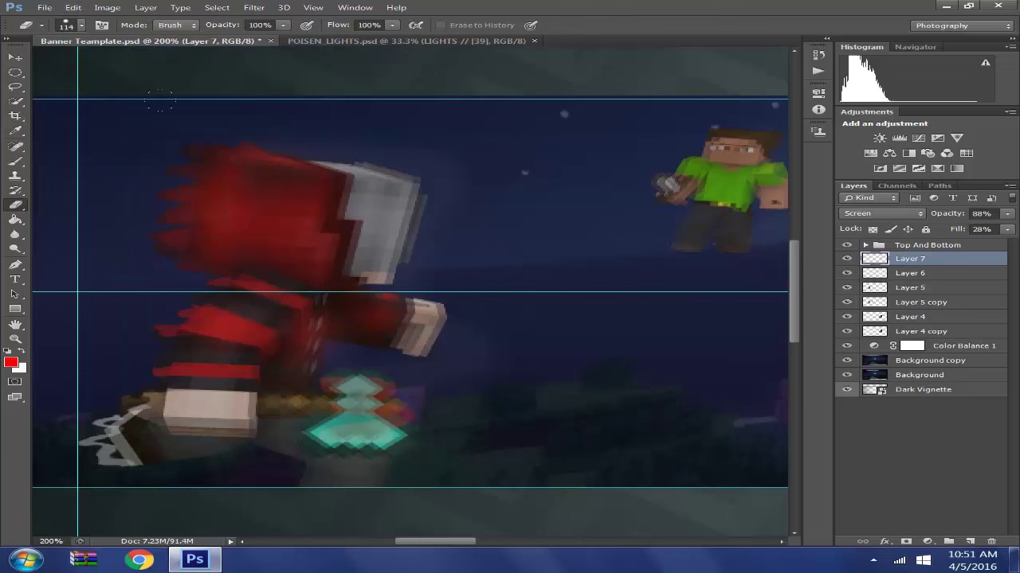
drag(350, 390, 386, 434)
Step: Create a new layer above the red paint layer and draw a red zigzag over the axe head with a 12 px brush
click(969, 541)
click(16, 162)
mouse_move(327, 383)
mouse_down()
mouse_move(404, 390)
mouse_move(328, 444)
mouse_up()
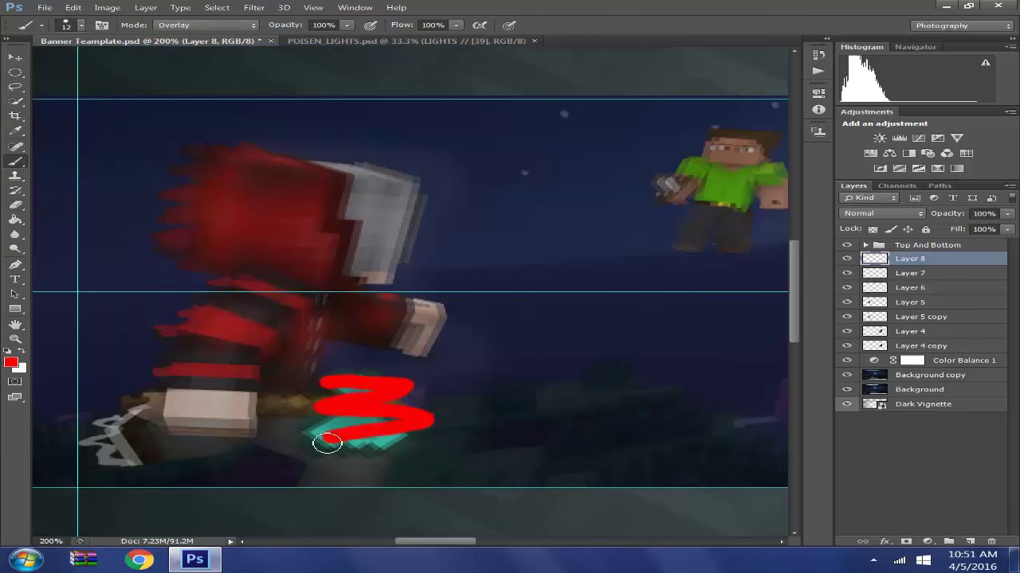
click(16, 205)
mouse_move(362, 402)
mouse_down()
mouse_move(277, 382)
mouse_move(410, 390)
mouse_move(416, 433)
mouse_move(303, 452)
mouse_up()
click(13, 162)
Step: Load the red zigzag's outline as a selection and contract it
ctrl+click(875, 259)
click(217, 7)
mouse_move(296, 159)
click(439, 200)
click(728, 180)
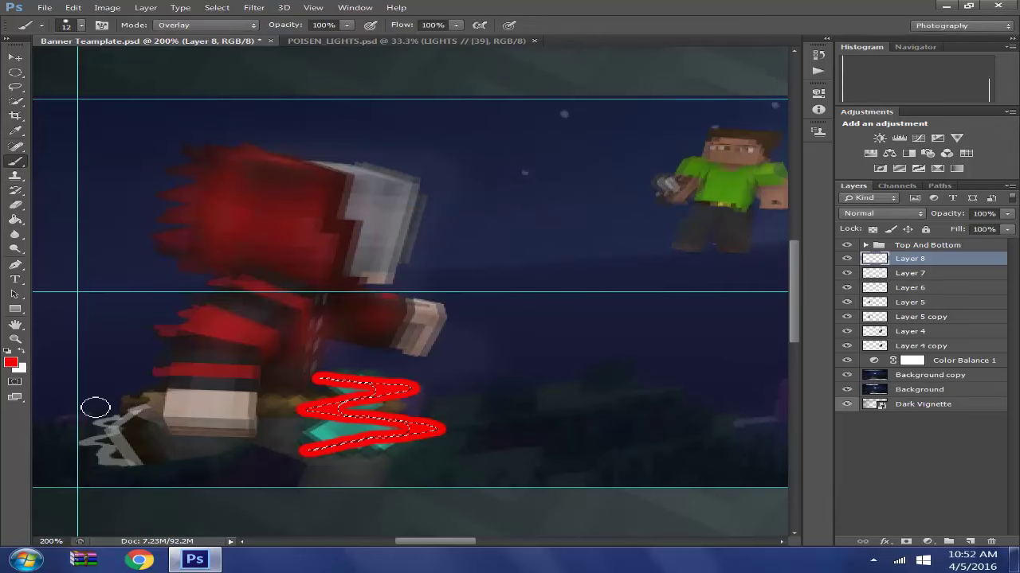
Step: Fill the contracted zigzag selection with white and deselect it
key(m)
right_click(15, 73)
click(80, 70)
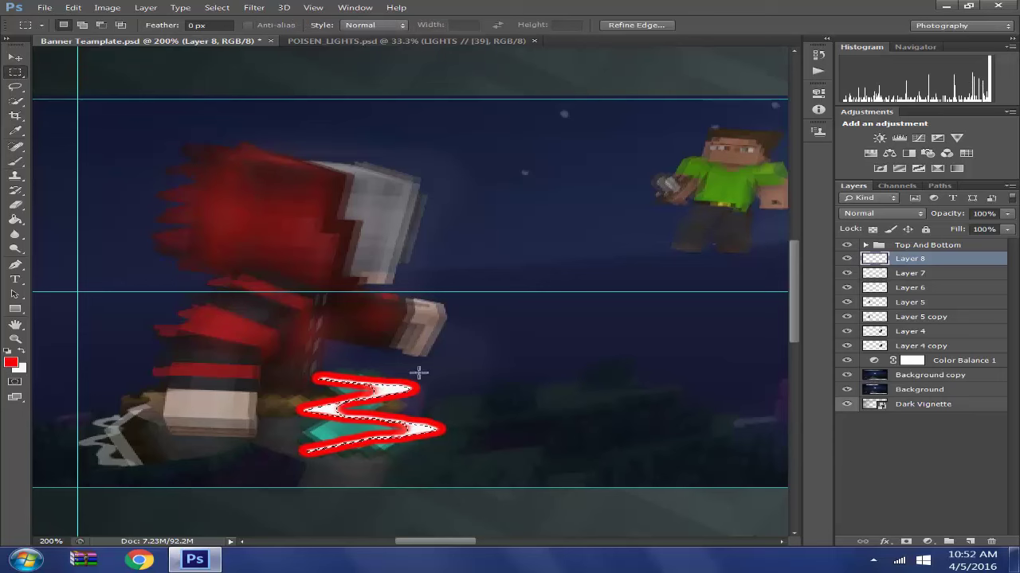
click(418, 371)
Step: Liquify the red-and-white zigzag over the axe head, pushing its bends outward into uneven, flame-like edges
click(253, 7)
click(267, 99)
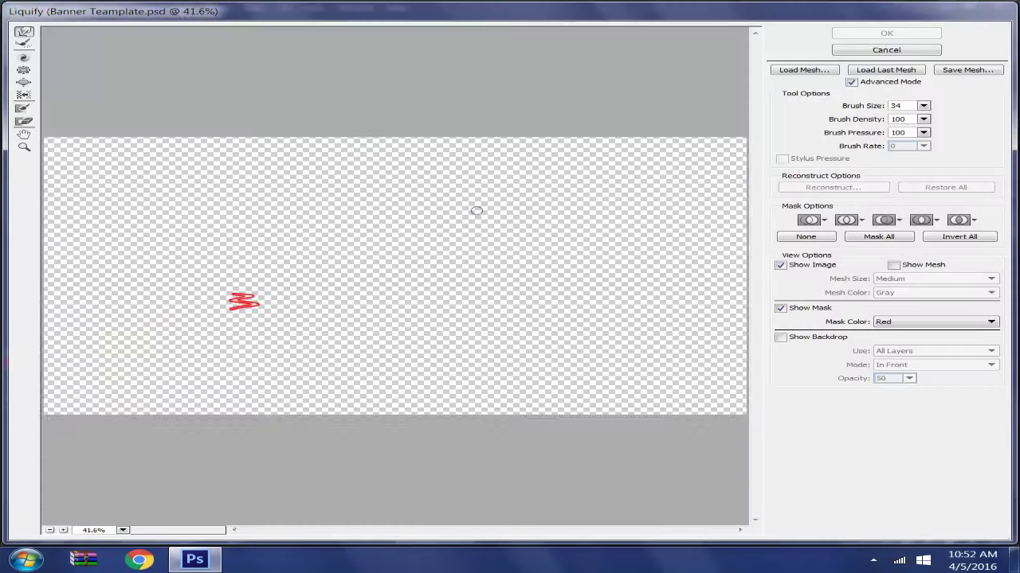
key(ctrl+plus)
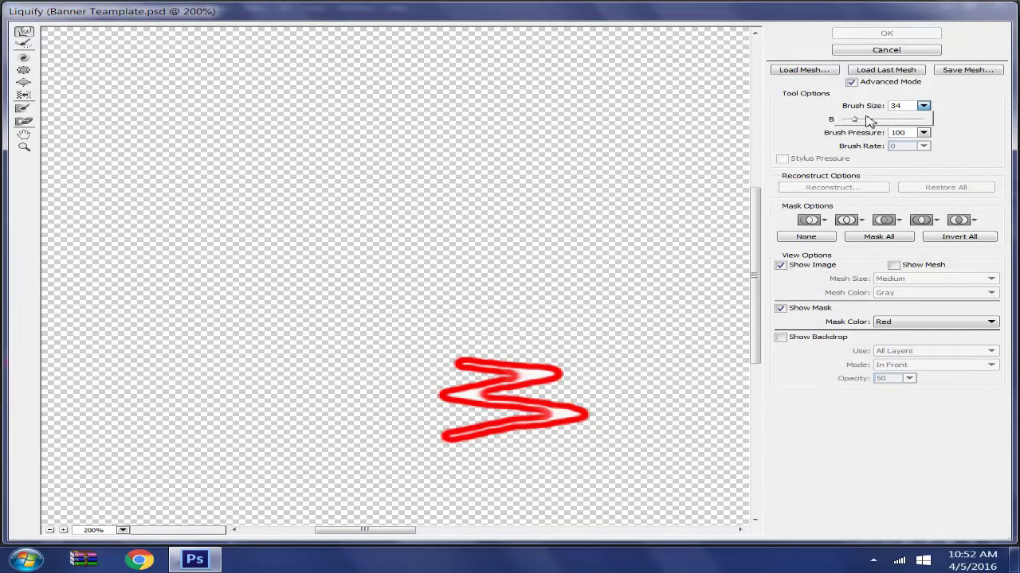
drag(492, 360, 493, 370)
drag(532, 370, 534, 363)
drag(556, 373, 571, 380)
drag(584, 414, 603, 414)
drag(501, 428, 499, 440)
mouse_move(460, 435)
mouse_down()
mouse_move(415, 403)
mouse_move(434, 431)
mouse_move(403, 451)
mouse_up()
click(886, 34)
Step: Warp the zigzag so that it follows the shape of the axe head and apply the transformation
key(ctrl+t)
right_click(412, 409)
click(426, 296)
drag(293, 461, 299, 454)
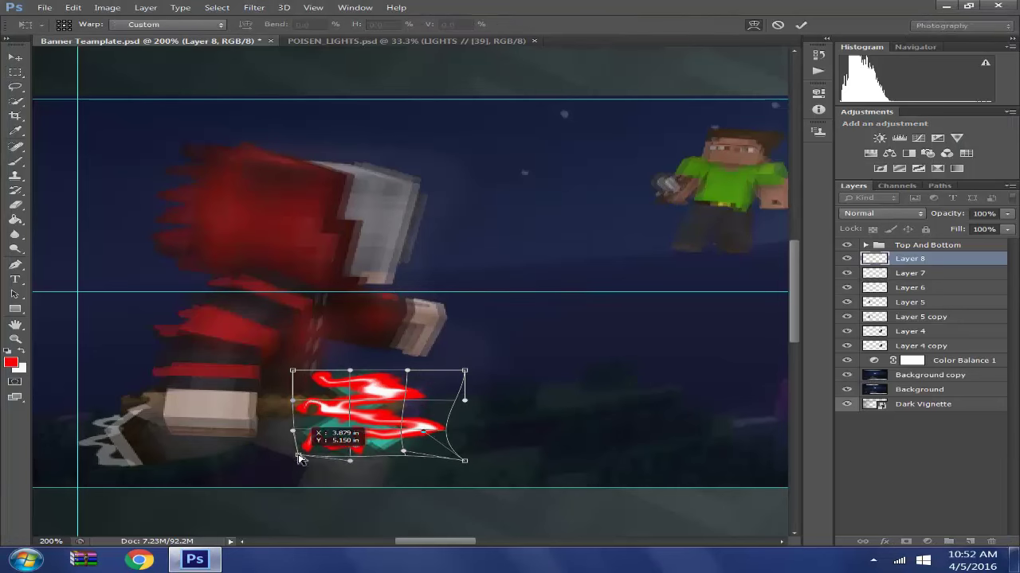
drag(292, 371, 311, 376)
drag(465, 371, 417, 375)
click(15, 59)
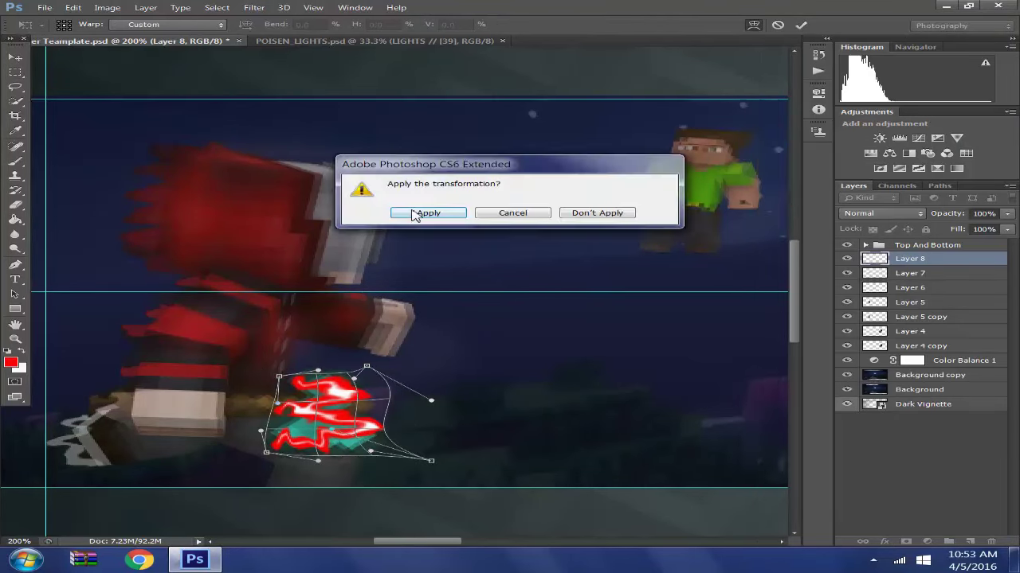
click(415, 213)
Step: Duplicate Layer 8 with the axe streak and change the copy's blend mode
right_click(918, 259)
click(563, 127)
key(Return)
click(881, 213)
click(900, 138)
Step: Duplicate the streak copy once more and set the new copy to Overlay with 75% fill
right_click(905, 267)
click(552, 136)
click(646, 170)
click(882, 213)
click(891, 176)
key(ctrl+minus)
key(ctrl+minus)
key(ctrl+minus)
key(ctrl+minus)
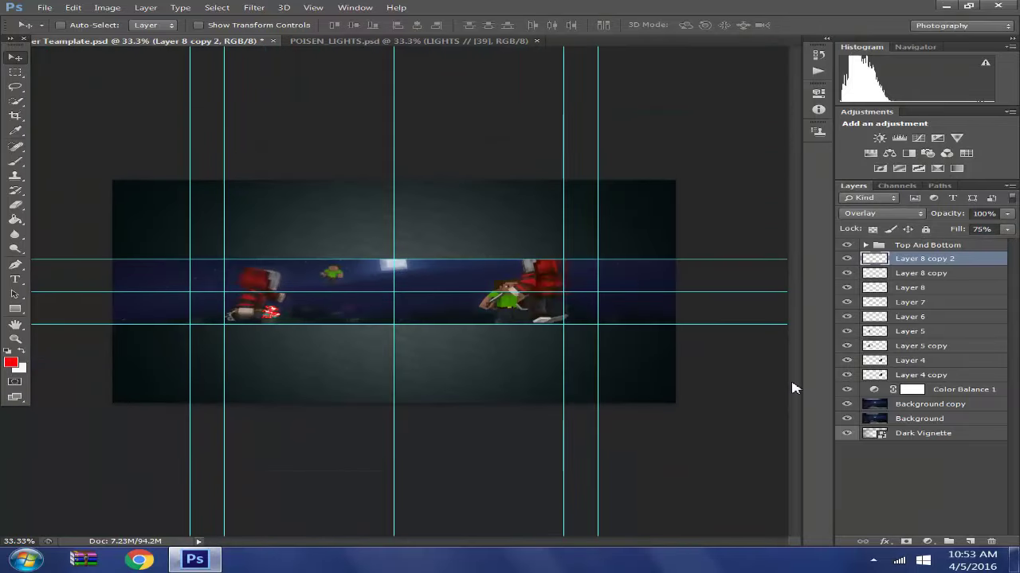
Step: Create a new layer above the axe streak layers for the effect on the right-hand red character
key(ctrl+plus)
key(ctrl+plus)
key(ctrl+plus)
drag(497, 542, 554, 543)
click(970, 541)
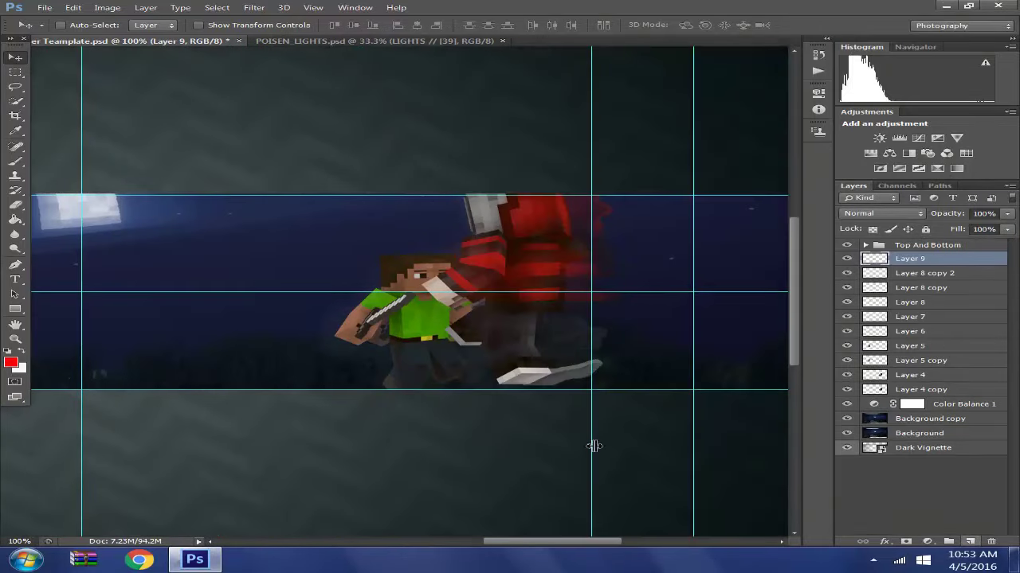
Step: Try painting a wide red zigzag across the right-hand red character with a 28 px brush
key(b)
right_click(551, 365)
mouse_move(460, 372)
mouse_down()
mouse_move(501, 323)
mouse_move(645, 258)
mouse_move(580, 207)
mouse_up()
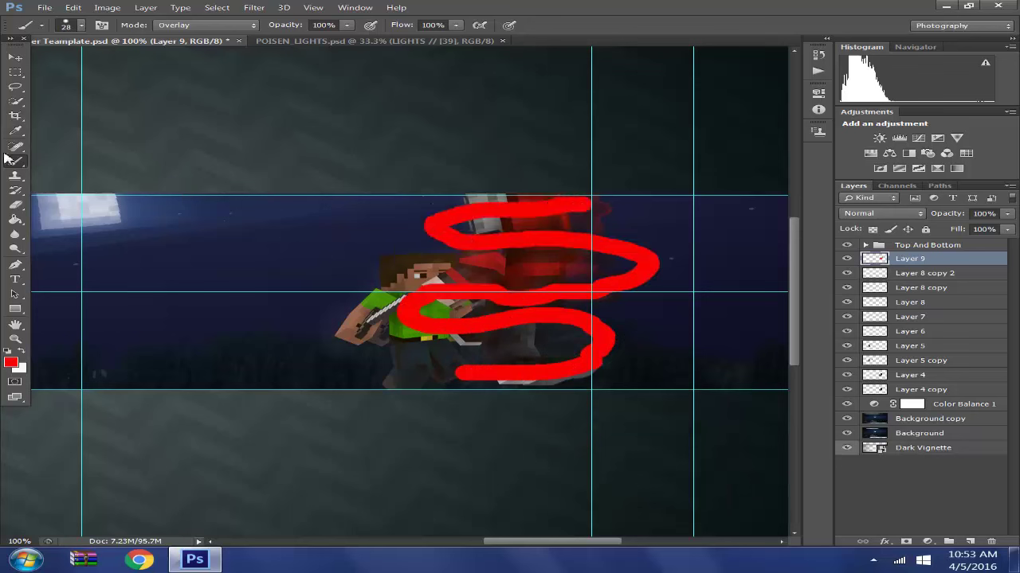
click(15, 204)
mouse_move(414, 311)
mouse_down()
mouse_move(590, 315)
mouse_move(665, 239)
mouse_up()
Step: Paint a red zigzag from the right-hand red character's head down to the feet with the 28 px brush
click(15, 176)
click(15, 162)
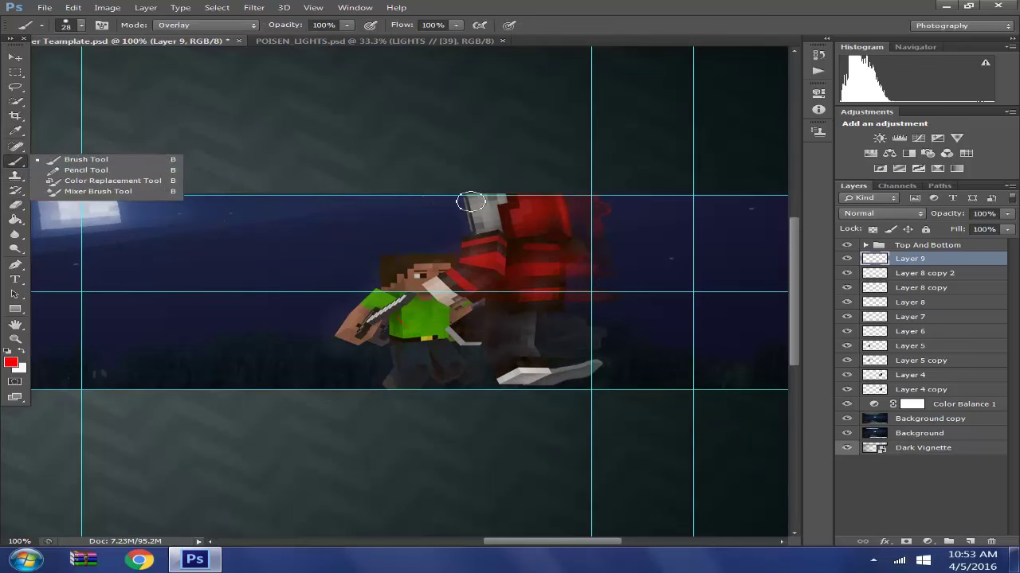
mouse_move(470, 202)
mouse_down()
mouse_move(585, 220)
mouse_move(537, 251)
mouse_move(459, 271)
mouse_move(586, 294)
mouse_move(481, 338)
mouse_move(568, 352)
mouse_move(461, 384)
mouse_up()
Step: Erase the link between the zigzag's two lowest strokes with a 21 px eraser
click(15, 204)
click(64, 205)
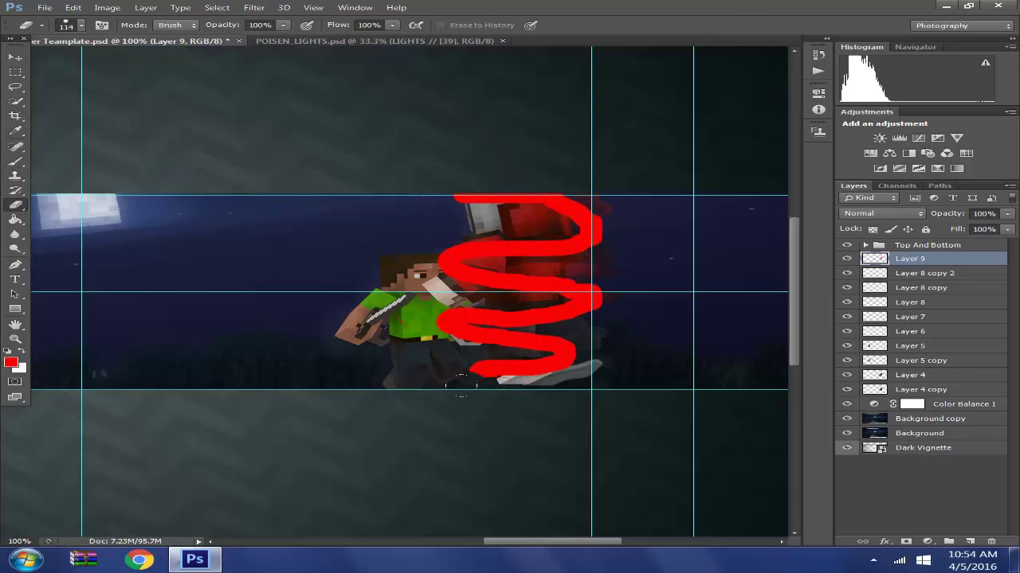
click(74, 7)
click(86, 22)
right_click(401, 275)
click(426, 302)
key(Return)
right_click(537, 344)
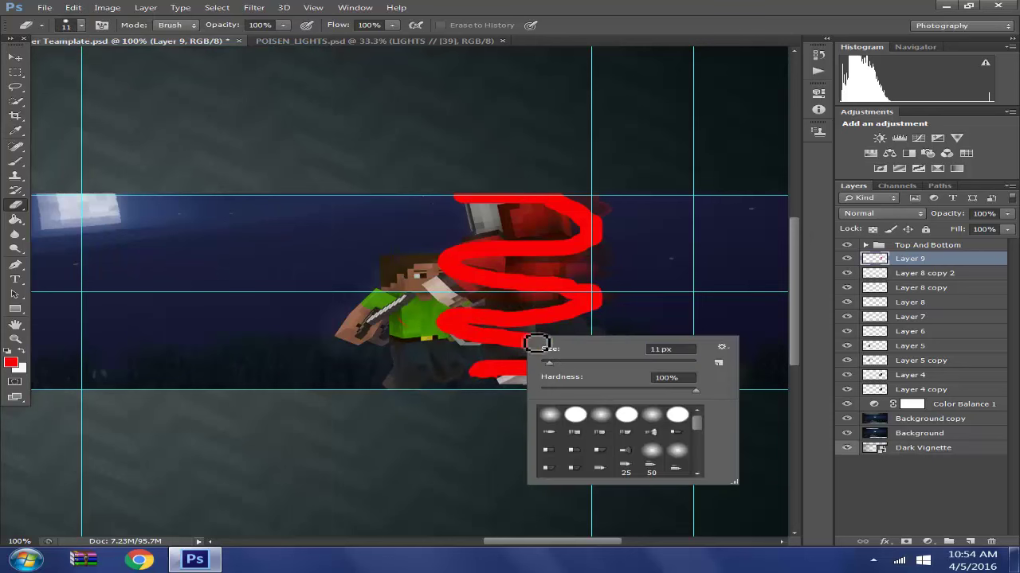
click(551, 364)
drag(513, 340, 531, 341)
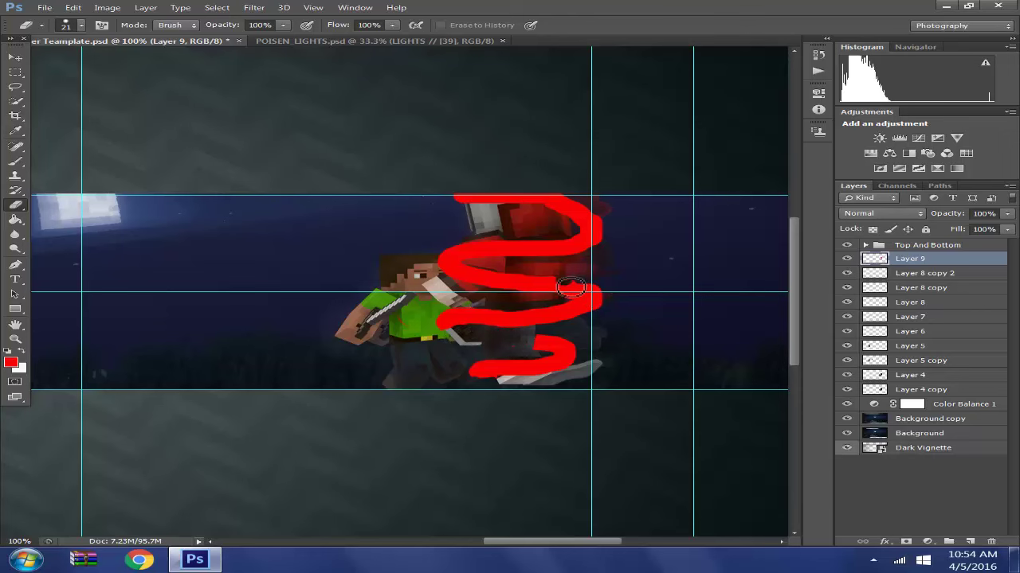
Step: Erase the zigzag's middle link and uppermost stroke so that three separate red streaks remain
click(73, 8)
click(89, 18)
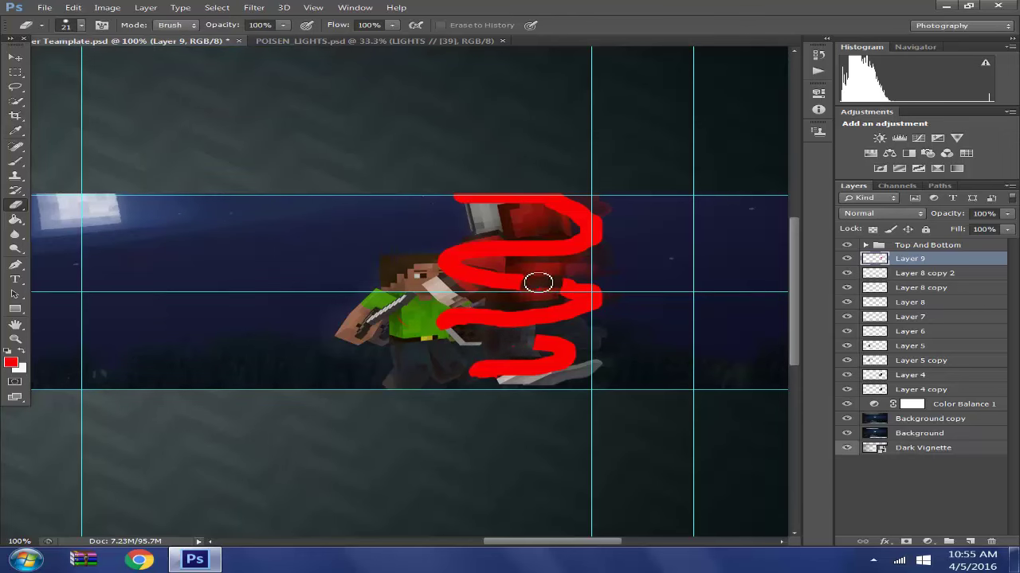
click(73, 7)
click(89, 17)
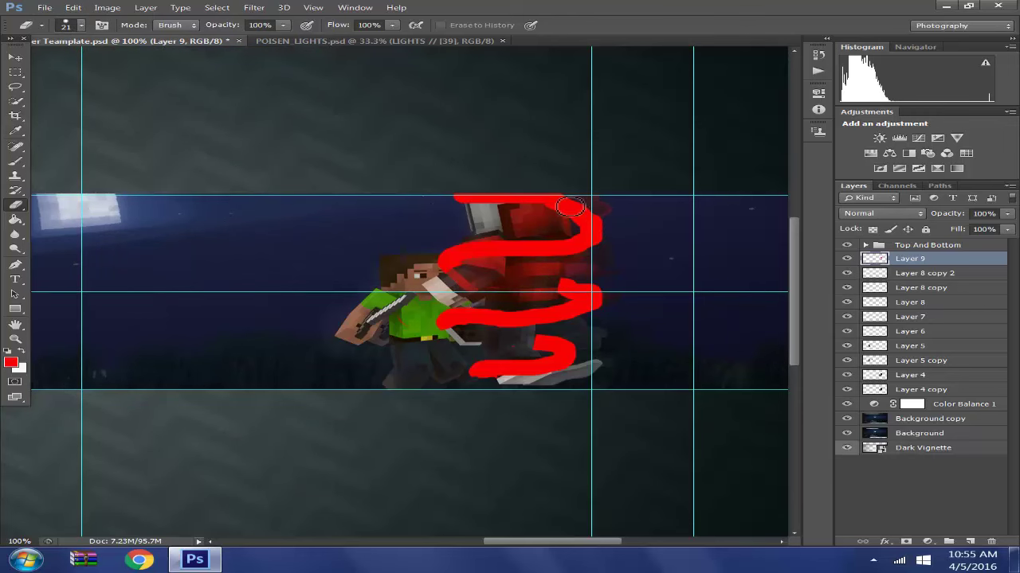
drag(572, 198, 540, 208)
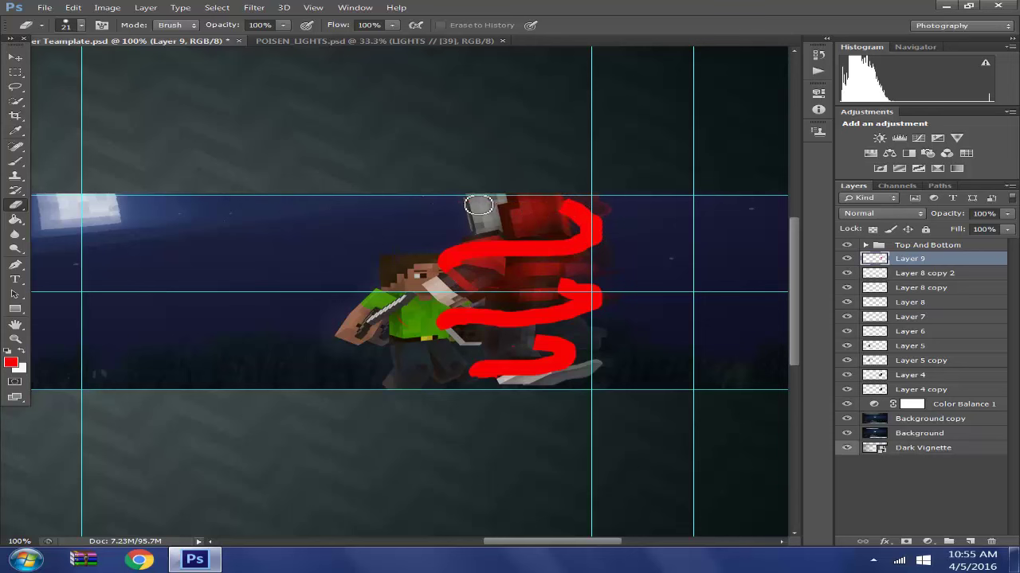
Step: Deselect the streak outline and enlarge the eraser to 38 px to clear leftover paint around the streaks
ctrl+click(872, 263)
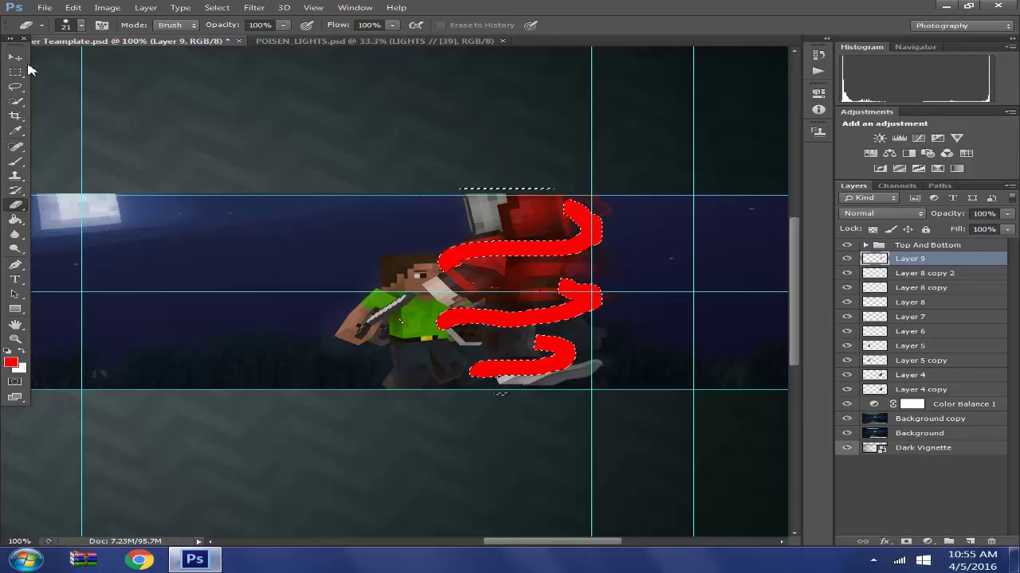
click(16, 58)
click(15, 73)
key(ctrl+d)
click(15, 204)
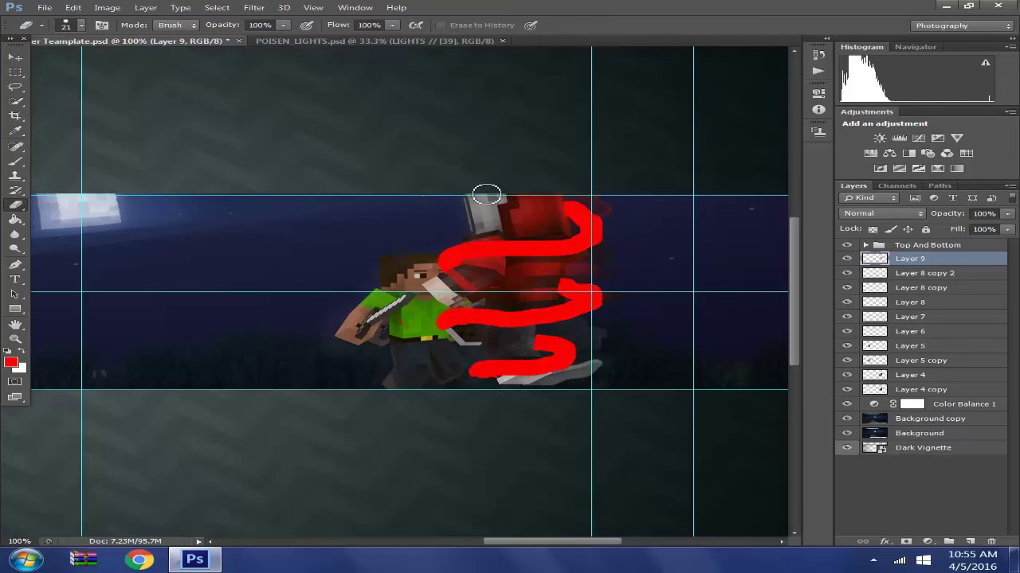
right_click(487, 195)
key(Return)
Step: Load the outline of the three red streaks as a selection and contract it
ctrl+click(874, 258)
click(216, 7)
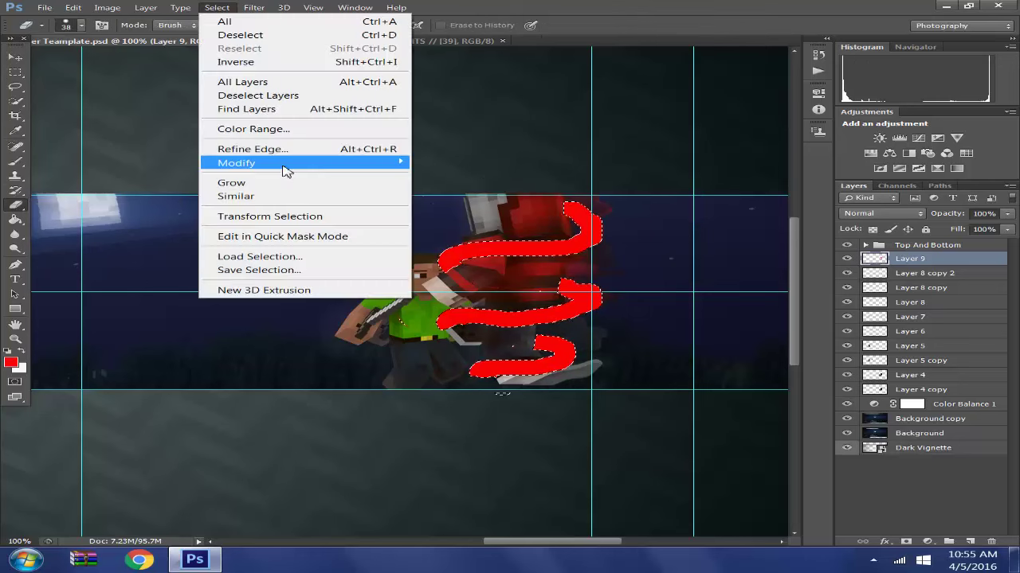
mouse_move(285, 165)
click(438, 203)
click(692, 183)
Step: Fill the contracted streak selection with white and deselect it
key(ctrl+BackSpace)
click(15, 73)
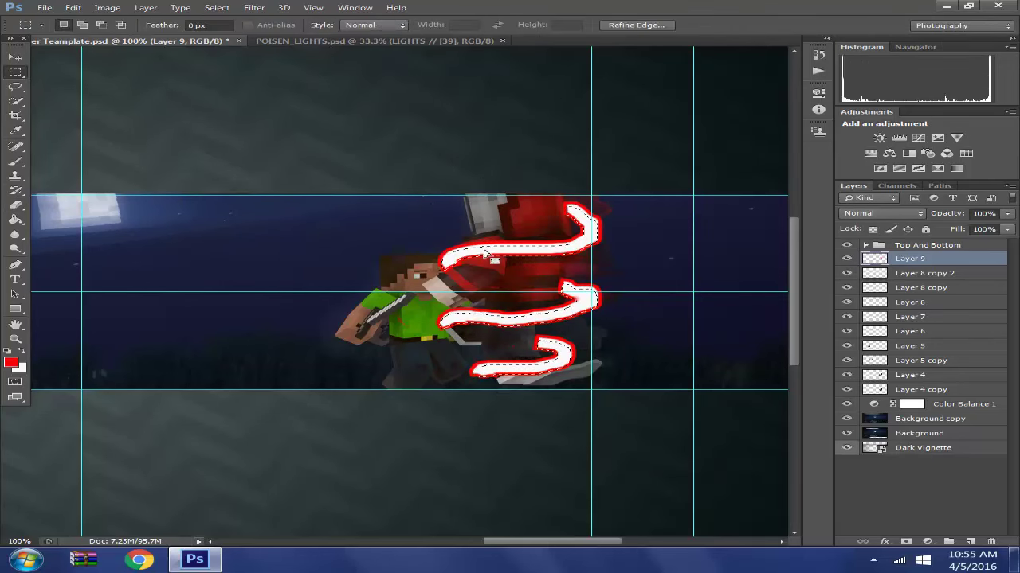
key(ctrl+d)
Step: Duplicate Layer 9 with the untouched streaks and set the copy's blend mode to Color Dodge
right_click(908, 263)
click(535, 128)
key(Return)
click(882, 213)
click(876, 134)
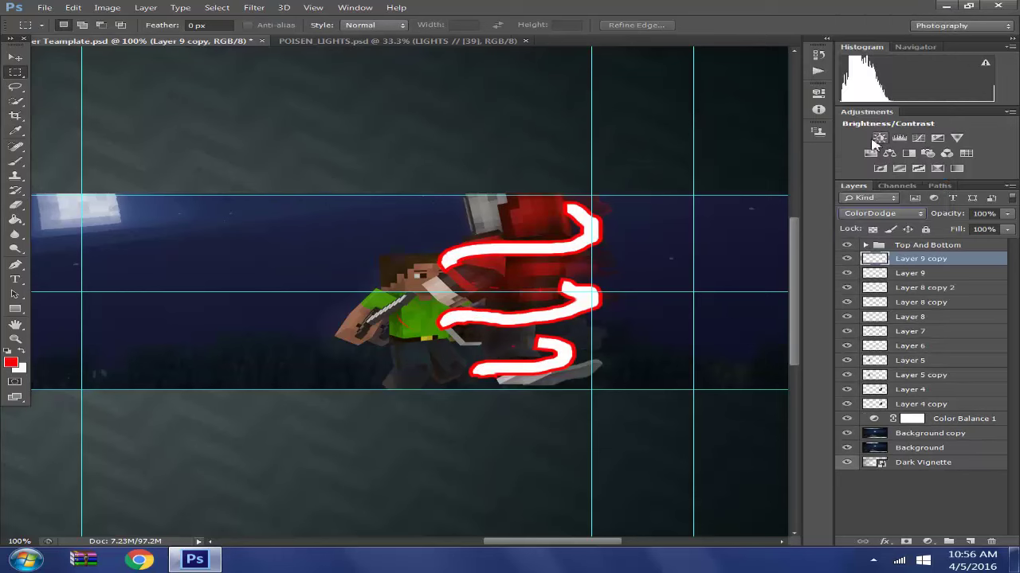
Step: Liquify the three streaks on Layer 9 into jagged, lightning-like shapes with a size 12 brush
key(v)
click(254, 7)
click(300, 103)
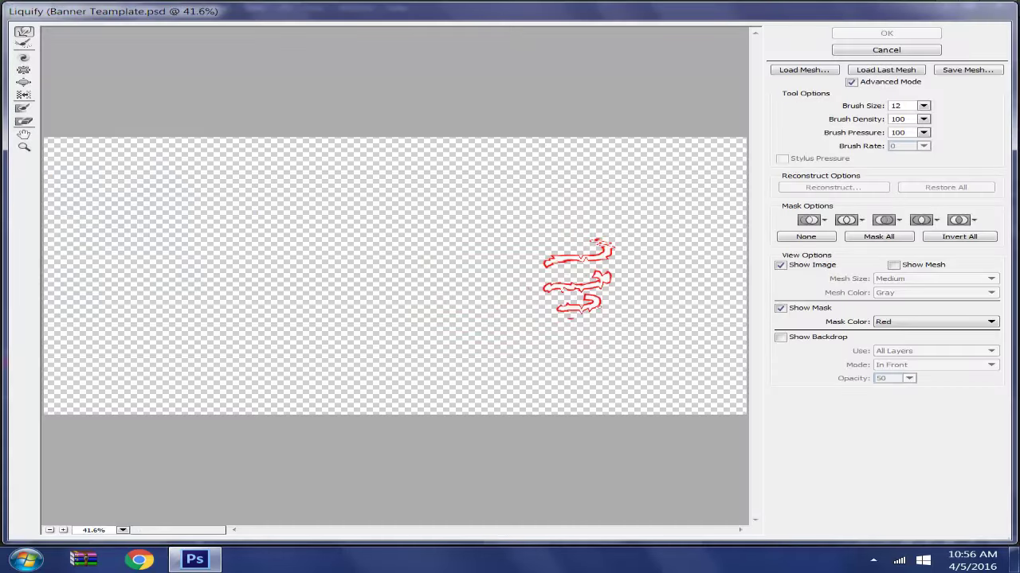
drag(590, 313, 599, 303)
click(887, 33)
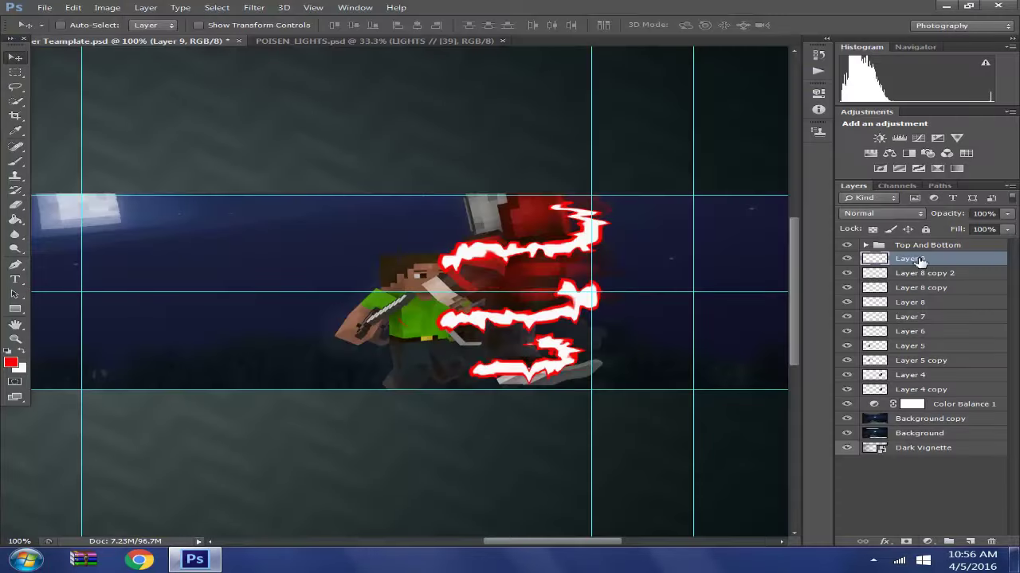
Step: Duplicate the jagged streak layer and set the copy's blend mode to Screen
right_click(916, 263)
click(581, 128)
key(Return)
click(882, 213)
click(882, 119)
Step: Duplicate Layer 9 copy and set the new copy to Overlay with 78% fill
right_click(926, 258)
click(580, 120)
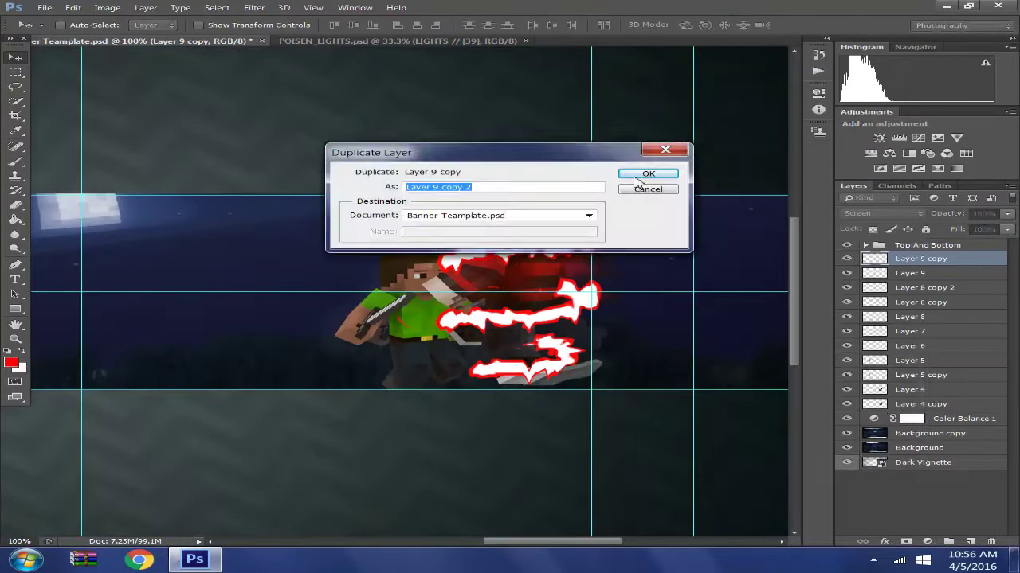
click(639, 175)
click(883, 214)
click(878, 174)
key(ctrl+minus)
key(ctrl+minus)
key(ctrl+minus)
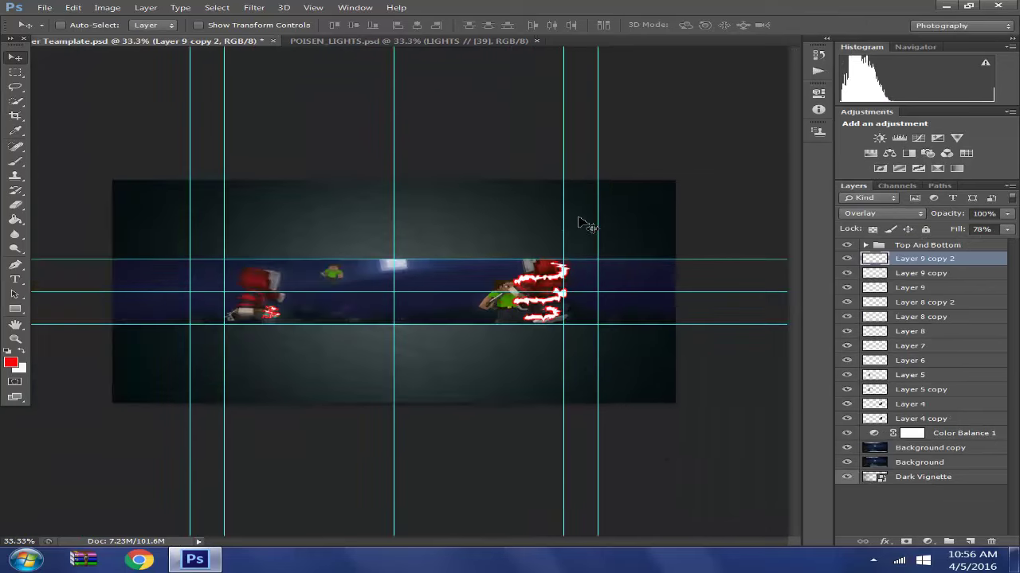
Step: Switch to POISEN_LIGHTS.psd and preview the lights in its LIGHTS group one by one up to light 7
click(457, 41)
click(865, 246)
click(846, 259)
click(847, 259)
click(847, 272)
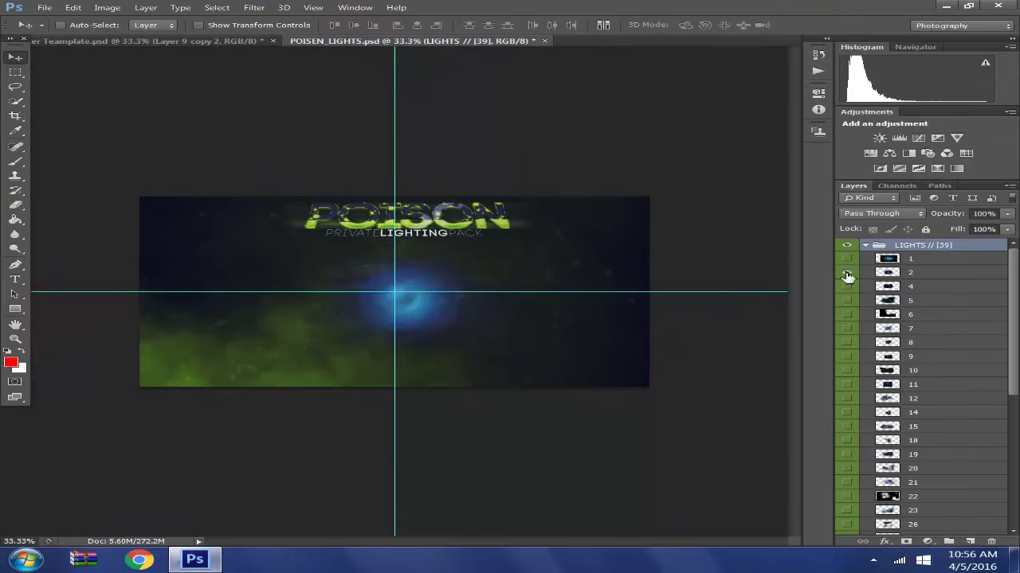
click(847, 272)
click(847, 287)
click(846, 287)
click(847, 314)
click(847, 314)
click(847, 328)
Step: Duplicate light 7 into the banner document and return to that document
right_click(933, 330)
click(581, 117)
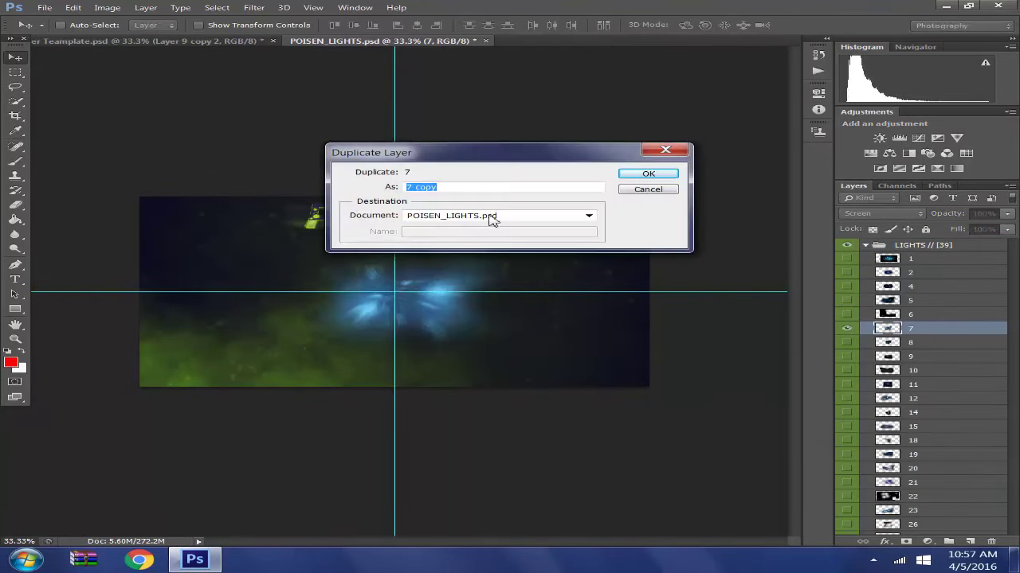
click(494, 217)
click(494, 226)
click(634, 173)
key(ctrl+Tab)
Step: Move the light over the right-hand red character and apply the transformation
key(ctrl+t)
drag(398, 298, 542, 306)
click(13, 58)
key(Return)
Step: Shift the light's hue to -180 and lower its layer opacity to 74%
click(107, 8)
mouse_move(113, 39)
click(430, 122)
drag(727, 131, 640, 137)
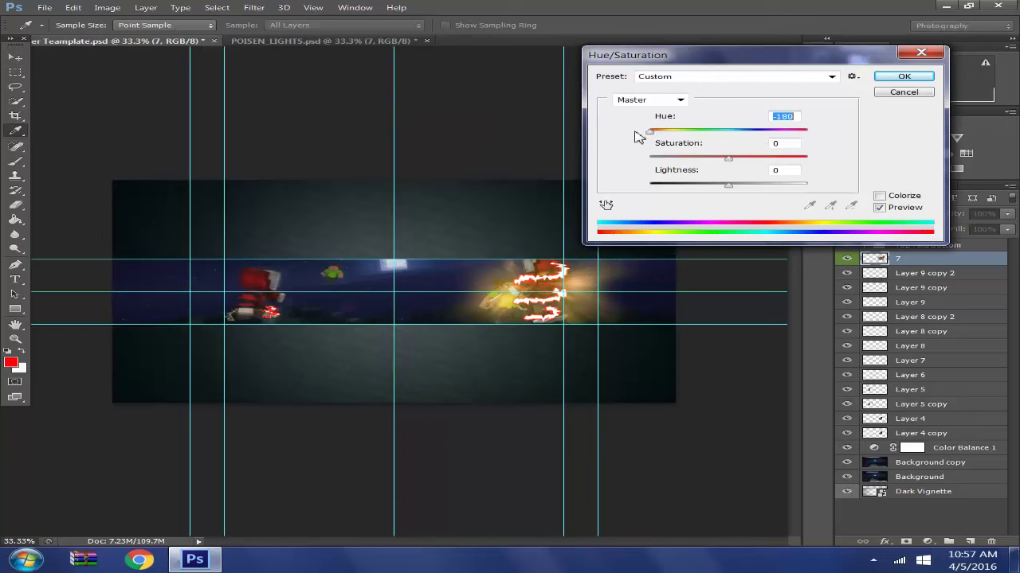
click(904, 77)
drag(978, 246, 987, 230)
click(1008, 213)
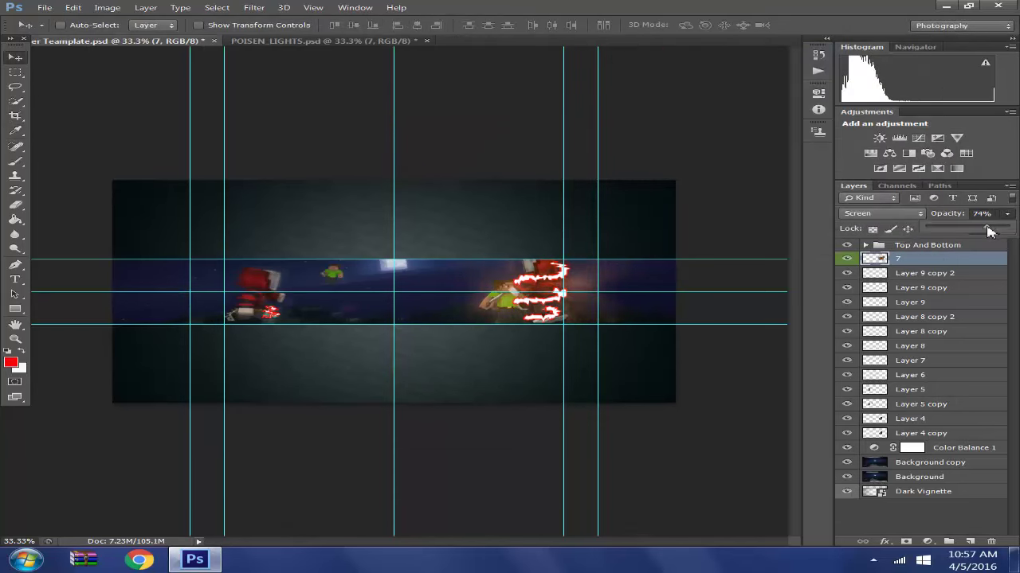
Step: Copy light 7 from POISEN_LIGHTS.psd into the banner again and place it over the left-hand red character
click(370, 43)
right_click(945, 328)
click(606, 128)
key(Return)
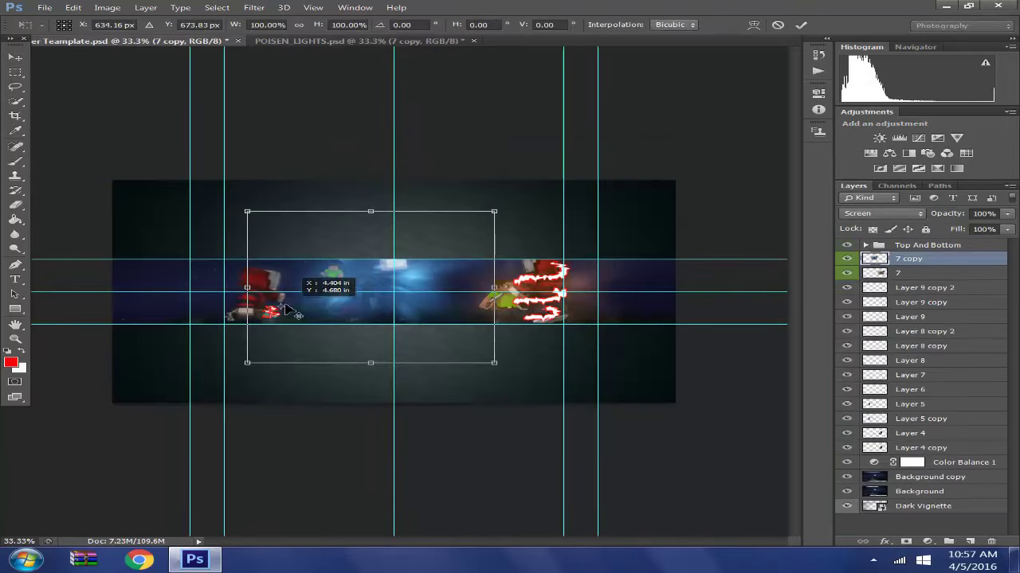
drag(296, 296, 285, 306)
key(i)
click(364, 211)
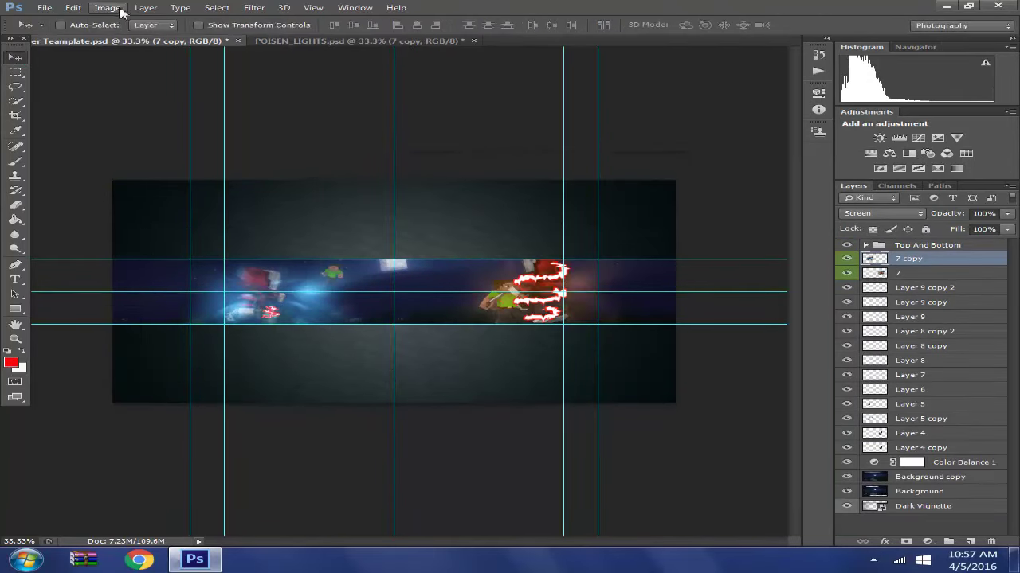
Step: Recolour the second light to a warm orange with Hue/Saturation and reduce its fill to 39%
click(107, 8)
mouse_move(148, 38)
click(455, 110)
click(886, 79)
key(v)
drag(1007, 229, 968, 243)
Step: Open the 3D title text file and duplicate its layer into the banner document
click(45, 7)
click(88, 37)
double_click(731, 412)
right_click(923, 244)
click(564, 128)
click(462, 215)
click(443, 230)
key(Return)
Step: Scale down the title text in the banner and centre it between the two large red characters
click(677, 41)
key(ctrl+t)
drag(220, 253, 310, 282)
drag(387, 311, 390, 302)
Step: Move all character, streak and light layers above the title text on Layer 10
drag(898, 274, 923, 259)
shift+click(908, 464)
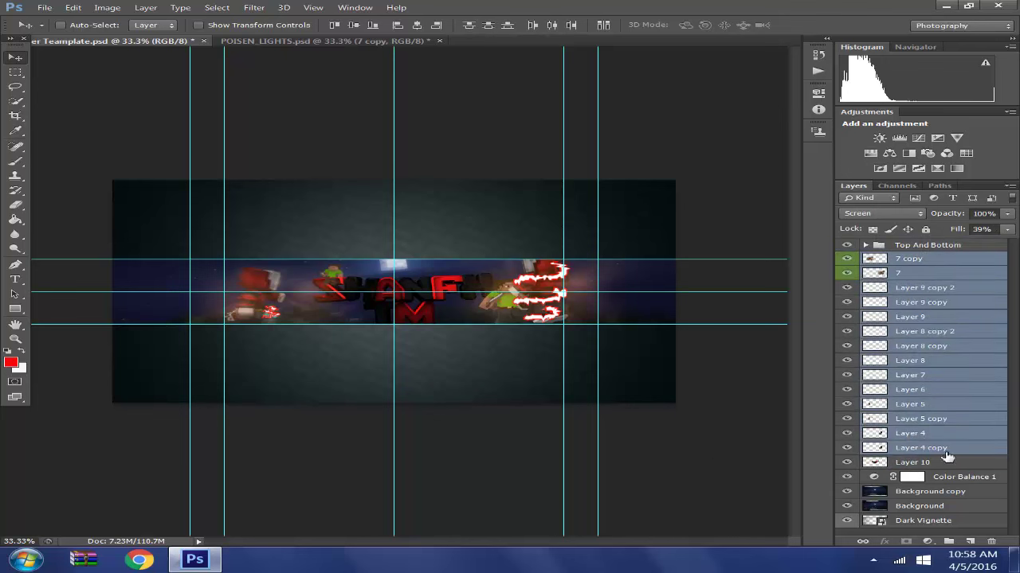
click(939, 462)
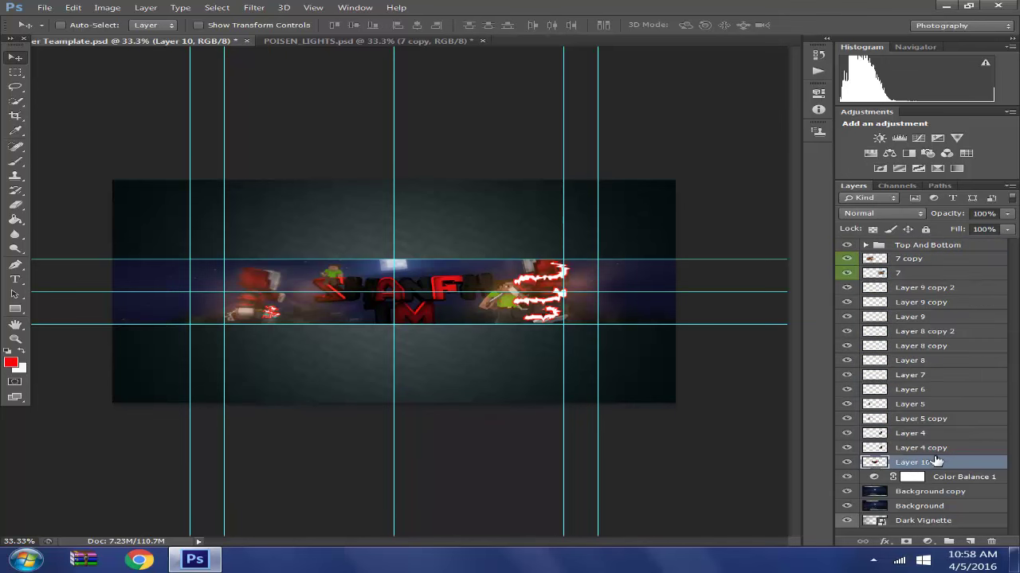
Step: Move the left red character on Layer 5 and Layer 5 copy and the streaks on Layer 8 copy and Layer 8 copy 2 further left
ctrl+click(919, 419)
ctrl+click(918, 404)
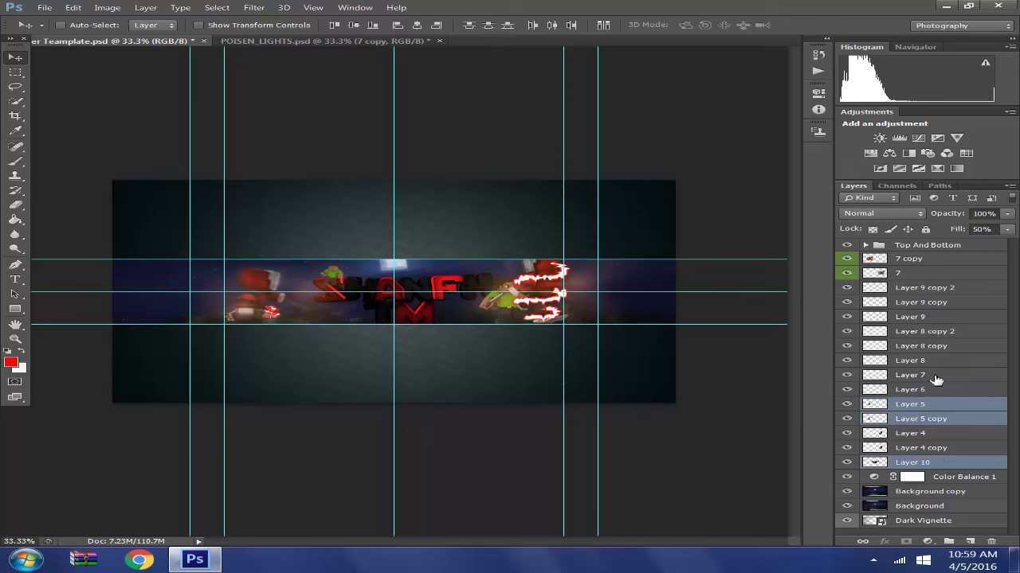
key(ctrl+t)
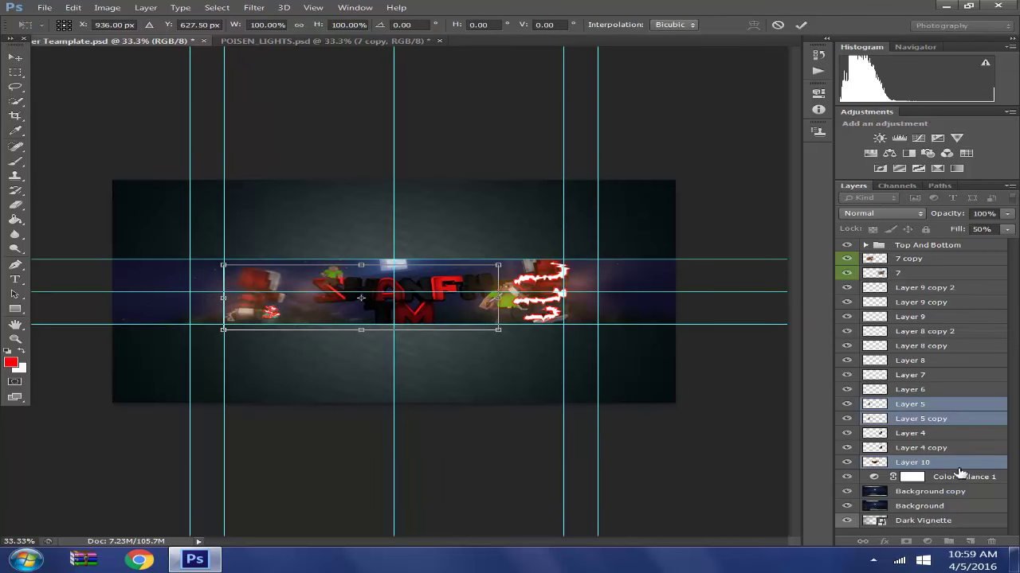
ctrl+click(912, 462)
key(Return)
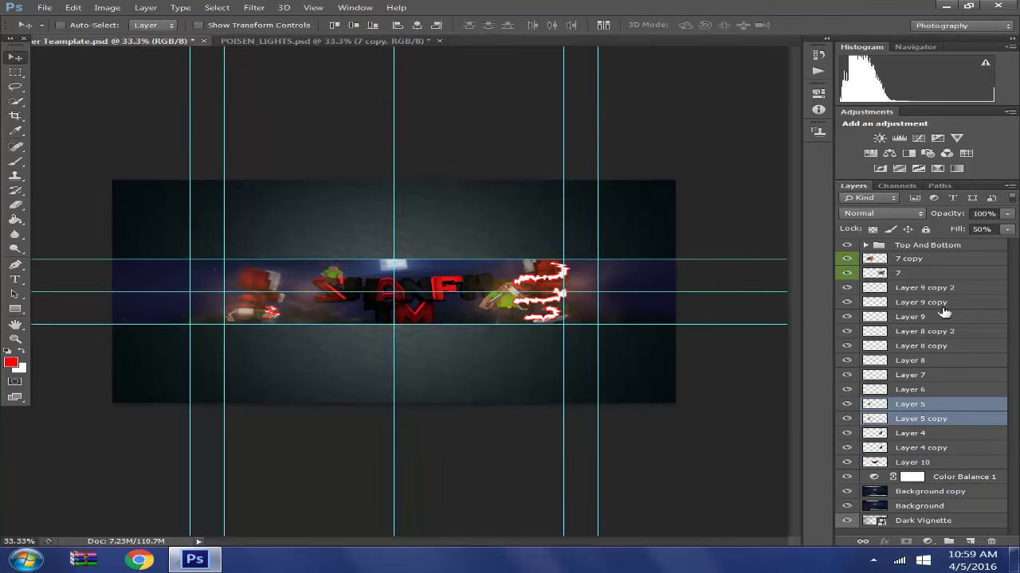
ctrl+click(963, 345)
ctrl+click(964, 331)
key(ctrl+t)
drag(298, 299, 276, 296)
click(16, 58)
key(Return)
Step: Nudge the faded duplicate of the left red character on Layer 5 copy slightly left with Free Transform
click(940, 390)
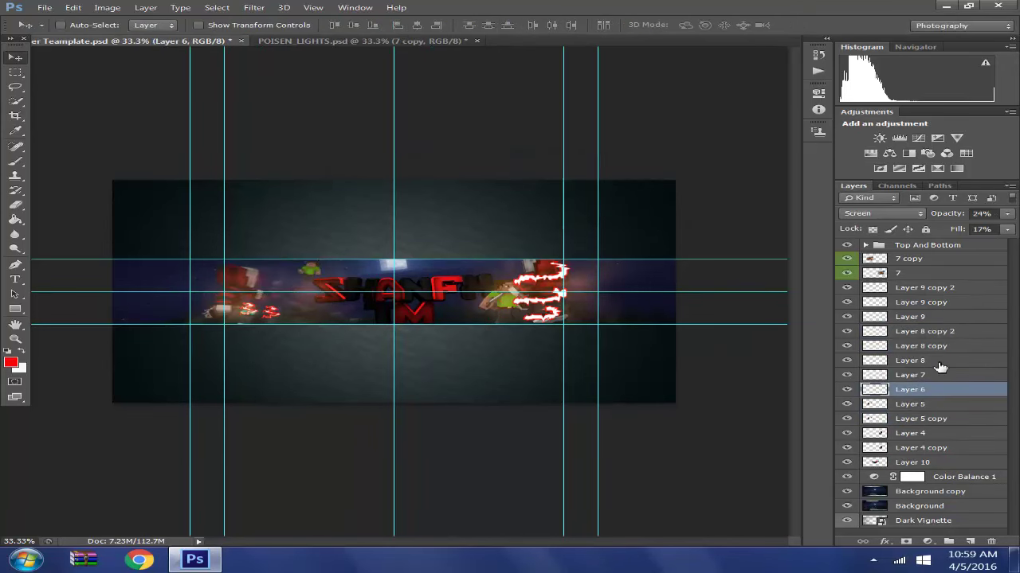
click(960, 419)
key(ctrl+t)
drag(284, 292, 282, 293)
click(15, 58)
key(Return)
Step: Move the Layer 8 red-and-white streak left so it lines up with the other streaks on the left red character
click(921, 316)
click(916, 361)
key(ctrl+t)
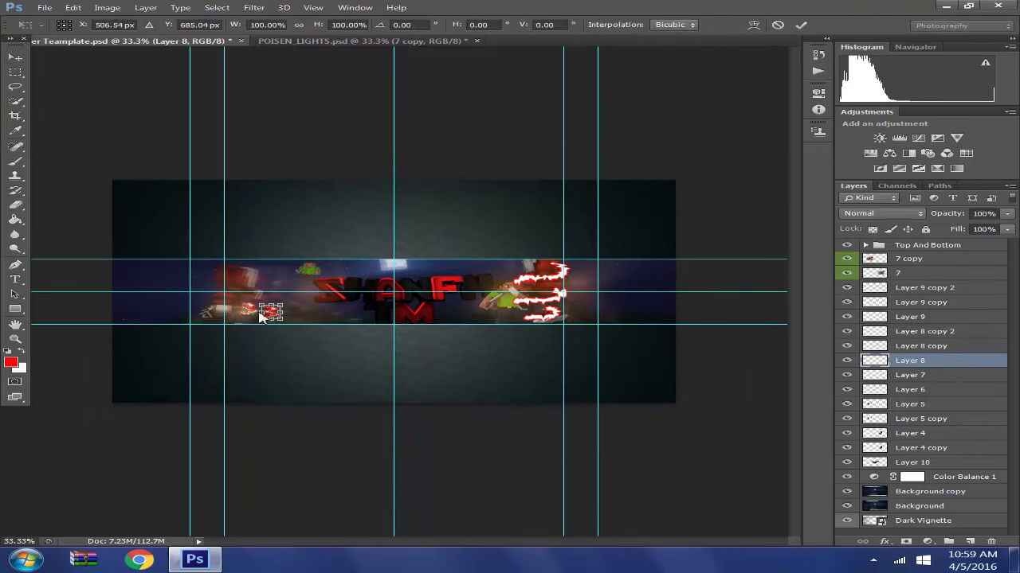
key(ctrl+plus)
key(ctrl+plus)
key(ctrl+plus)
key(ctrl+plus)
drag(509, 542, 419, 541)
drag(437, 422, 303, 403)
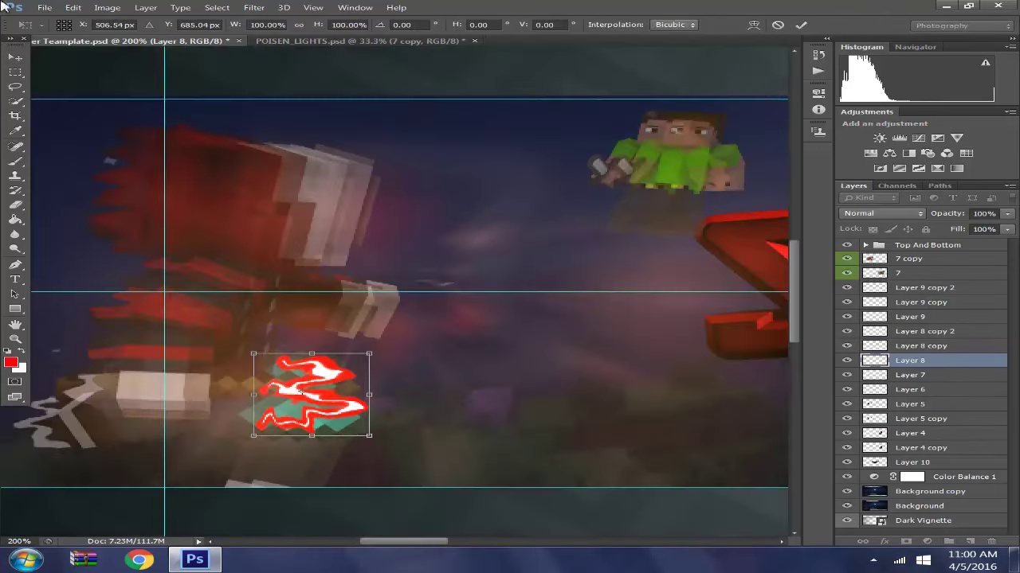
click(14, 57)
key(Return)
Step: Shift the left character on Layer 5 slightly so it lines up closely with its Layer 5 copy duplicate
click(910, 403)
key(ctrl+t)
drag(456, 304, 468, 311)
click(16, 57)
key(Return)
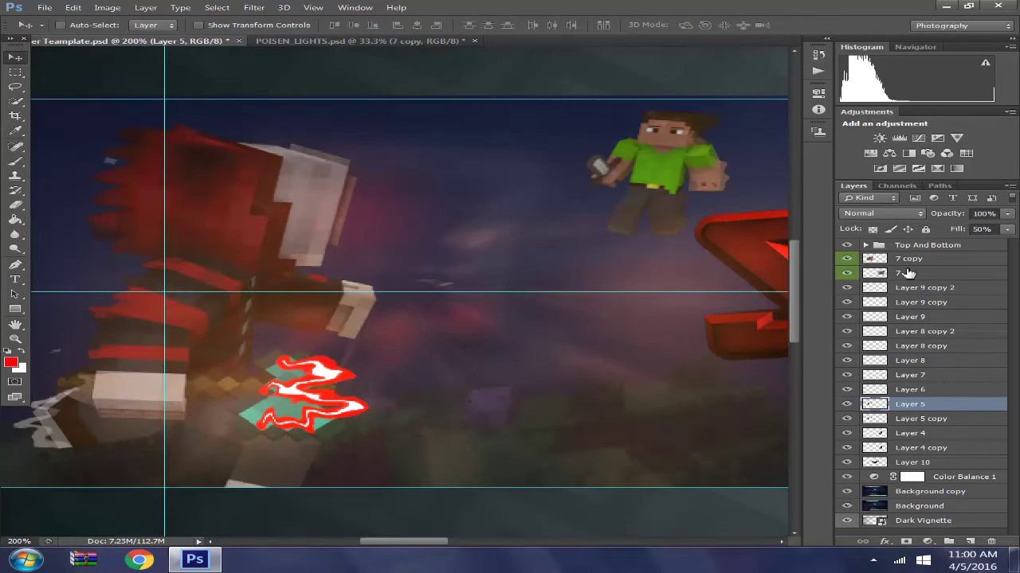
Step: Scale the title text on Layer 10 to about 93% width and reduce its height to fit within the banner strip
click(908, 259)
scroll(550, 221, down, 4)
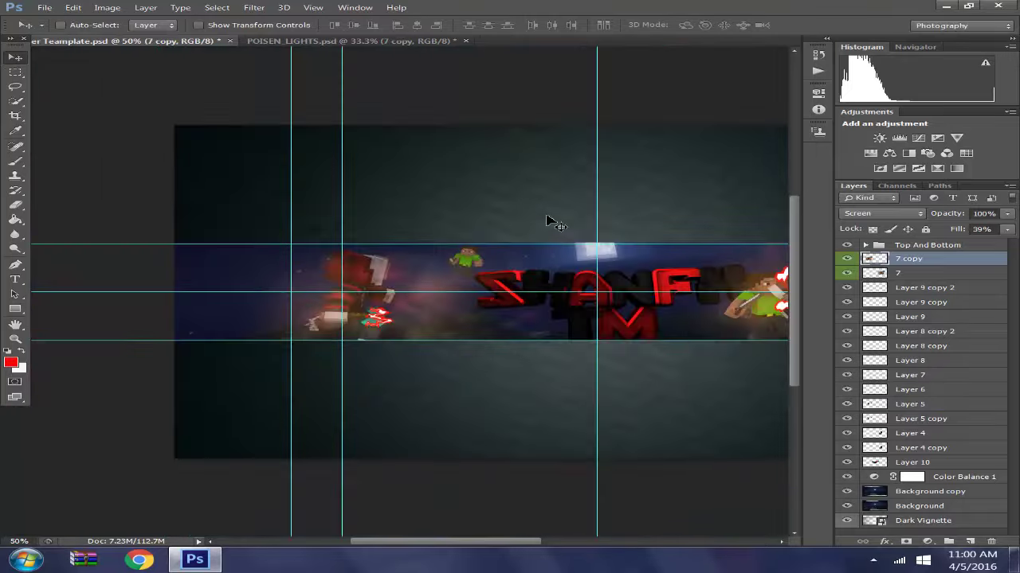
scroll(549, 221, down, 1)
click(877, 462)
key(ctrl+t)
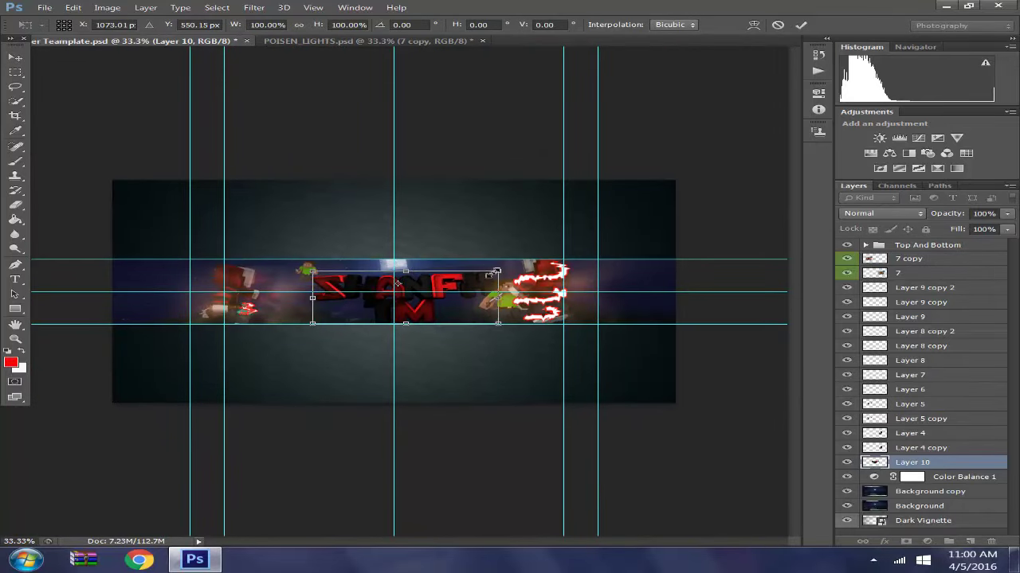
drag(490, 274, 486, 272)
drag(405, 323, 401, 316)
drag(393, 272, 394, 267)
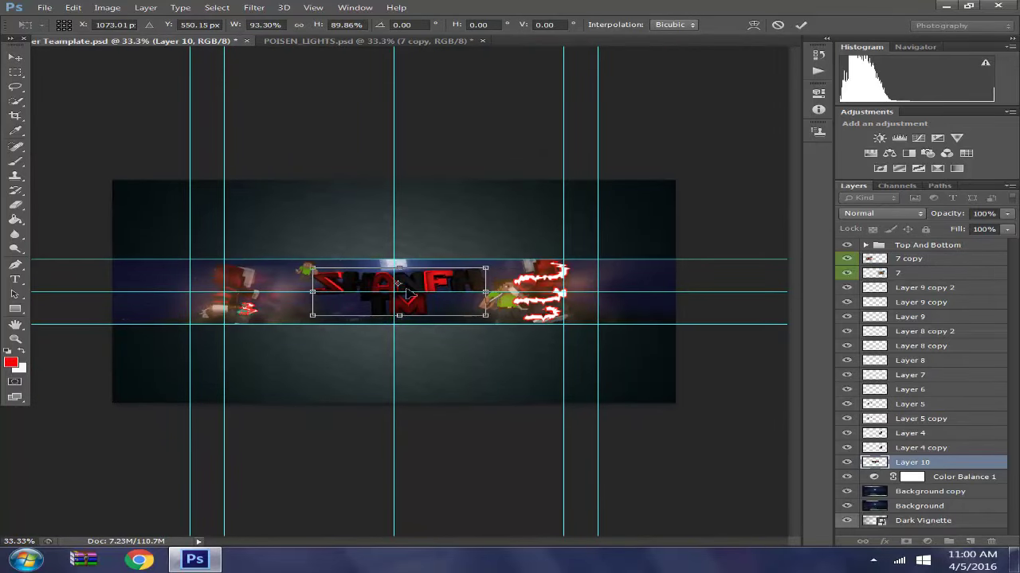
mouse_move(416, 311)
mouse_down()
mouse_move(405, 304)
mouse_move(408, 314)
mouse_up()
key(ctrl+z)
drag(399, 268, 400, 272)
key(Return)
Step: Distort the letter edges of the Layer 10 title text into jagged shapes with Liquify, using a brush size of 12
click(254, 7)
click(275, 100)
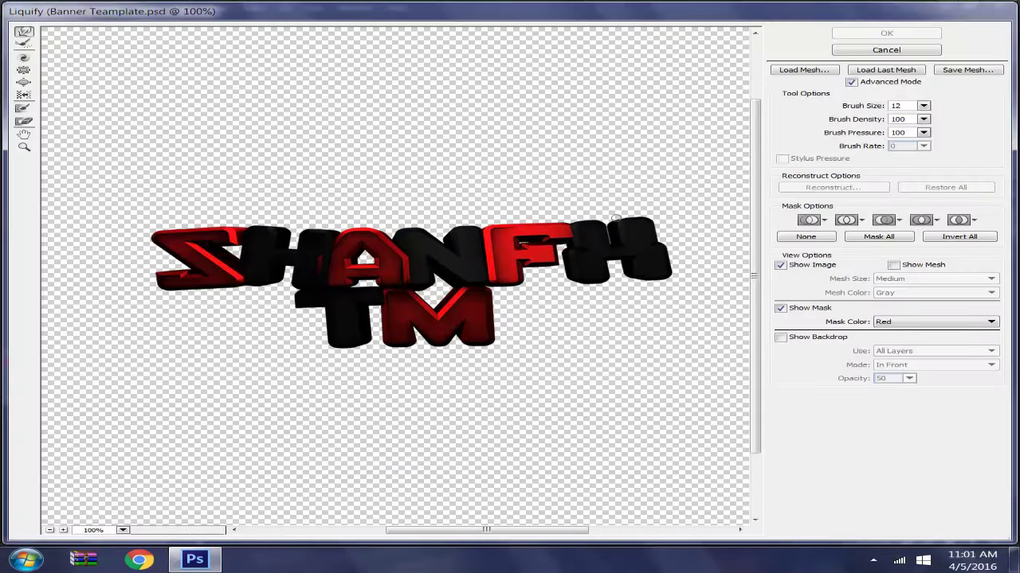
click(922, 105)
drag(853, 122, 843, 119)
drag(656, 233, 665, 257)
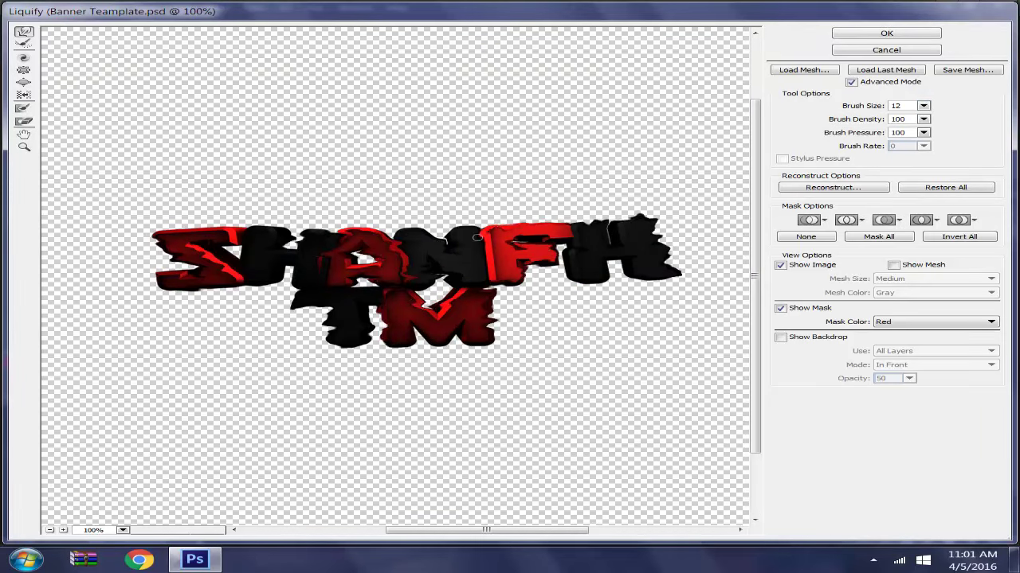
click(928, 32)
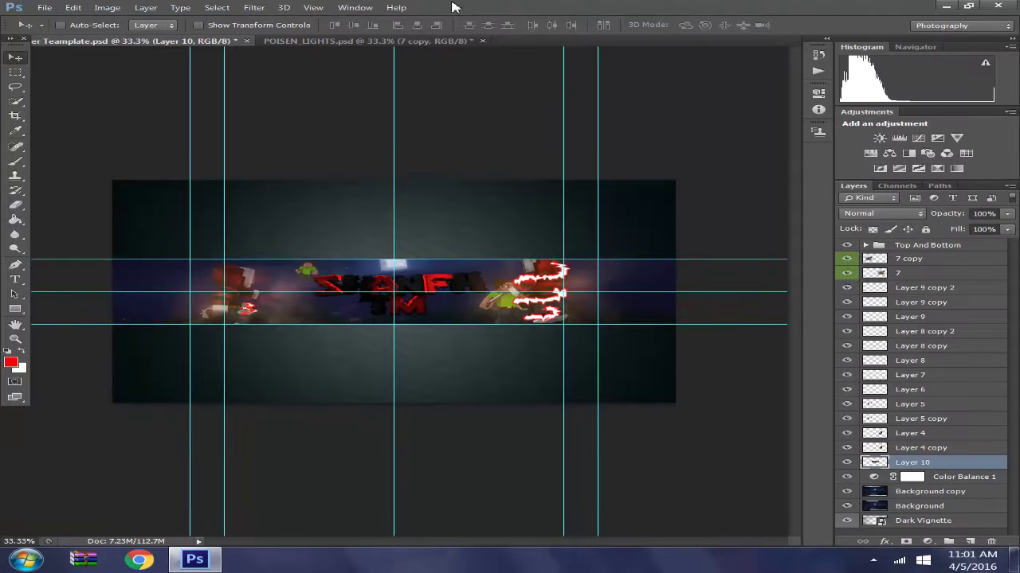
Step: Paint red strokes over the title on a new layer and fill their selection, contracted by 1 pixel, with white
click(970, 542)
key(b)
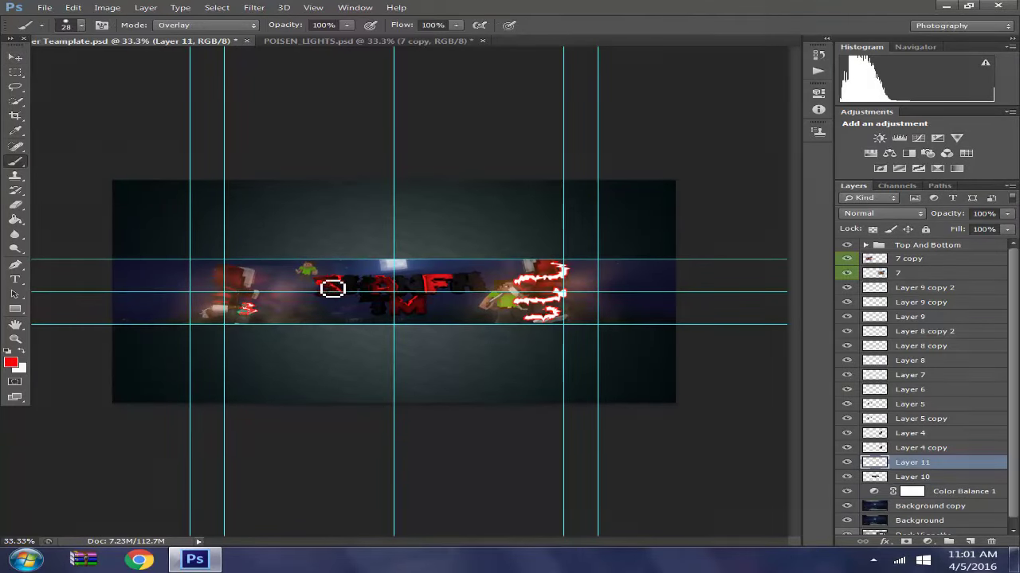
ctrl+click(875, 462)
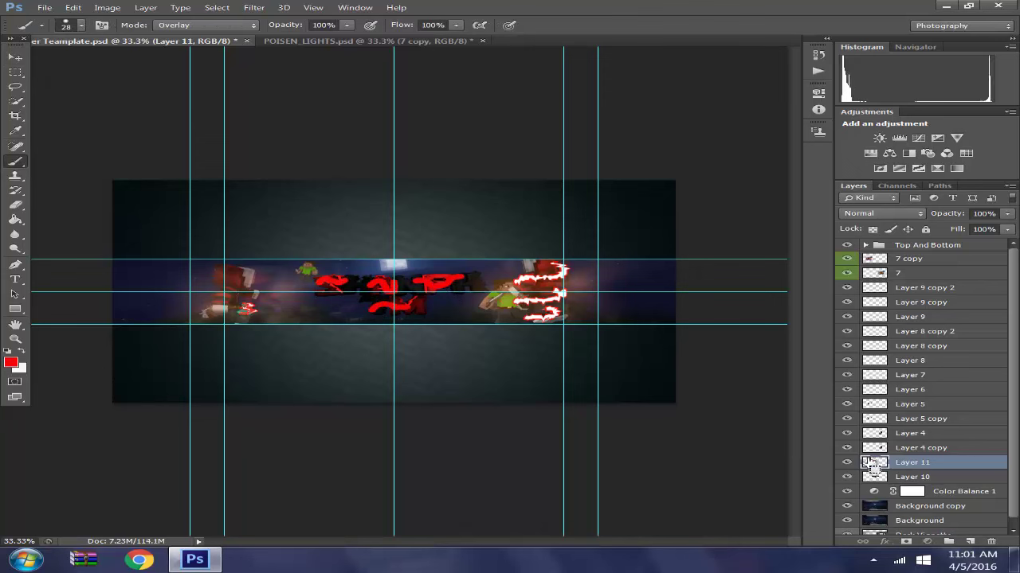
click(216, 7)
mouse_move(262, 161)
click(451, 205)
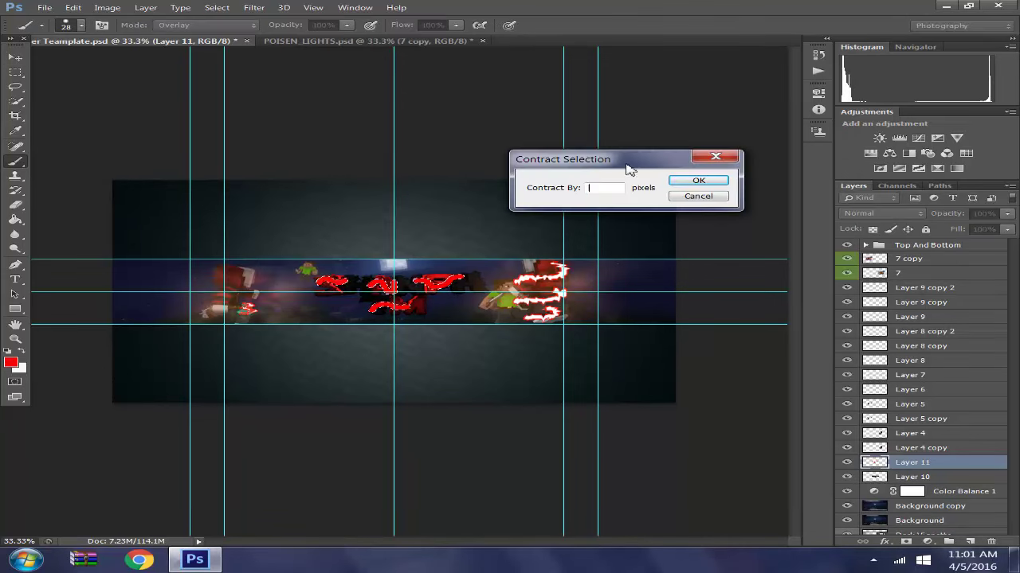
click(698, 196)
click(217, 7)
mouse_move(303, 164)
click(471, 204)
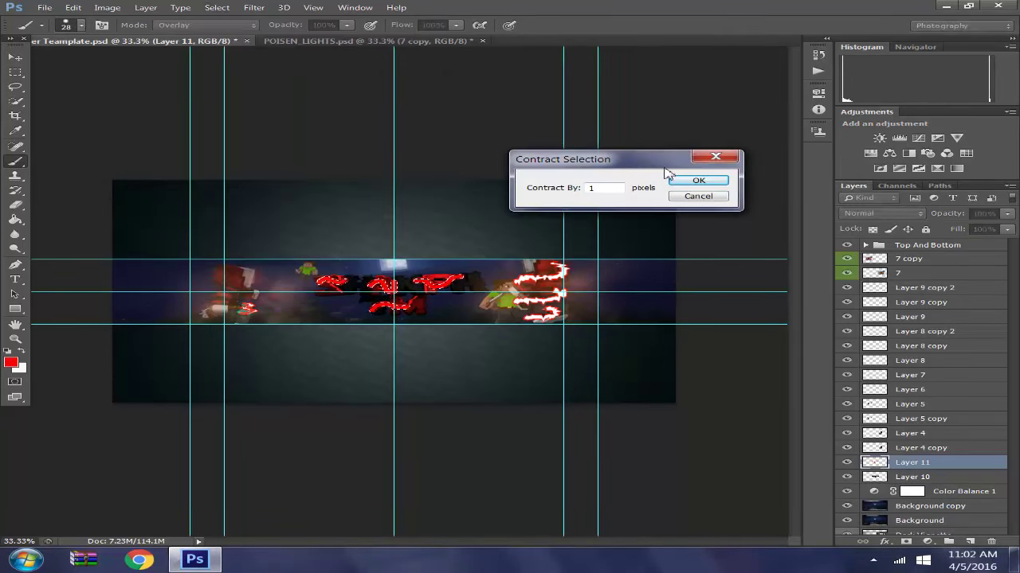
click(697, 180)
key(ctrl+BackSpace)
Step: Deselect the painted strokes on Layer 11 and distort them into jagged streaks with Liquify
click(15, 71)
click(382, 285)
click(262, 10)
click(278, 100)
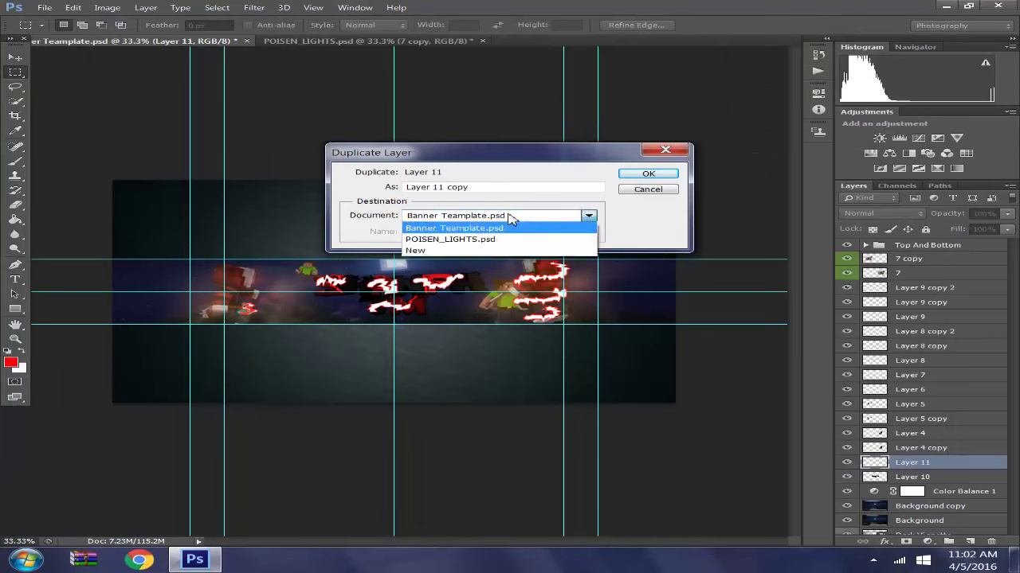
Step: Duplicate the Layer 11 streaks twice within the banner document and set the top copy's blend mode to Overlay
click(865, 118)
right_click(942, 462)
click(590, 127)
click(659, 166)
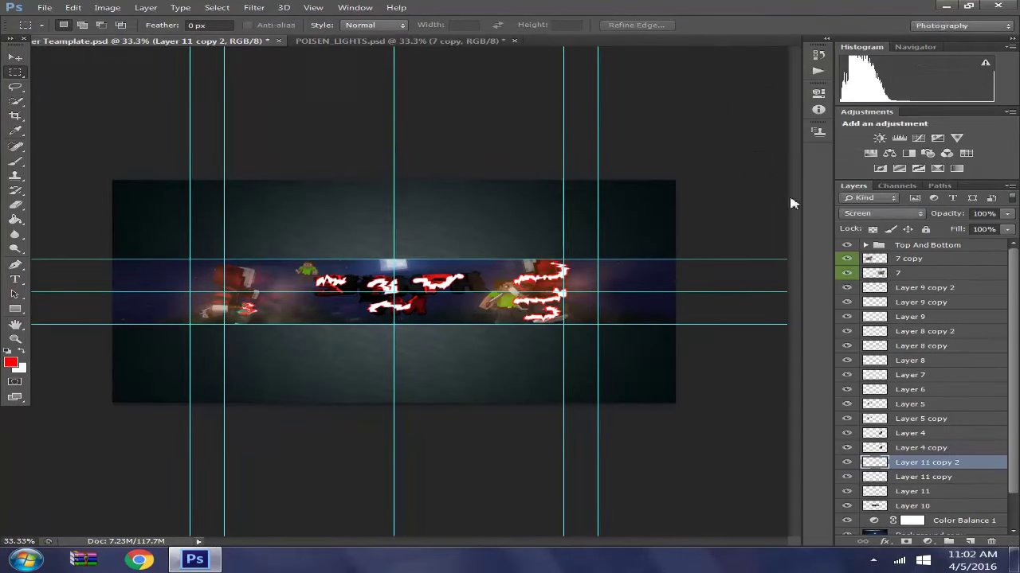
click(876, 213)
click(881, 176)
Step: Reduce Layer 11 and its two copies to 34% fill and 83% opacity
click(931, 492)
ctrl+click(932, 478)
ctrl+click(933, 463)
click(1007, 229)
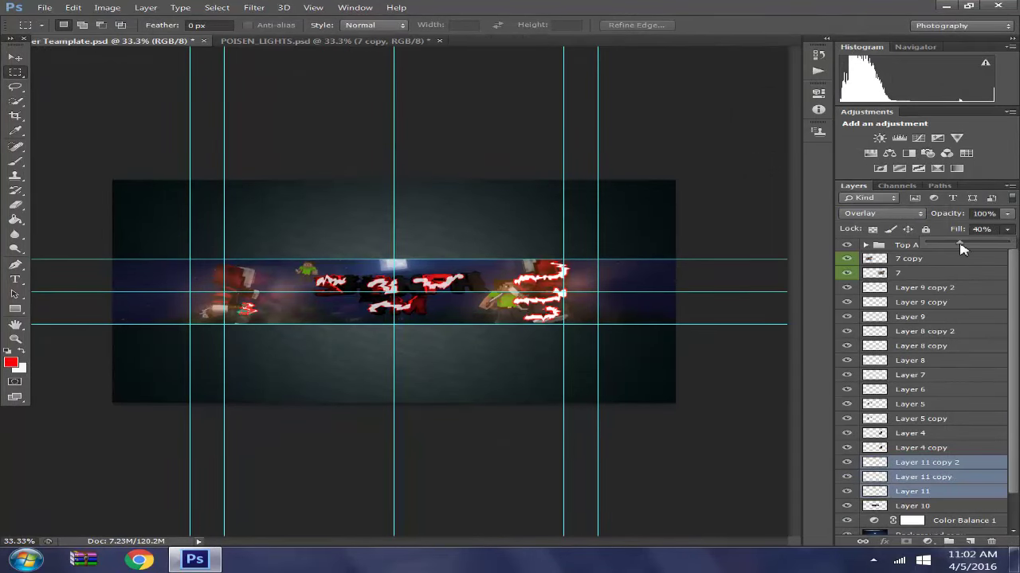
drag(1007, 214, 990, 231)
key(v)
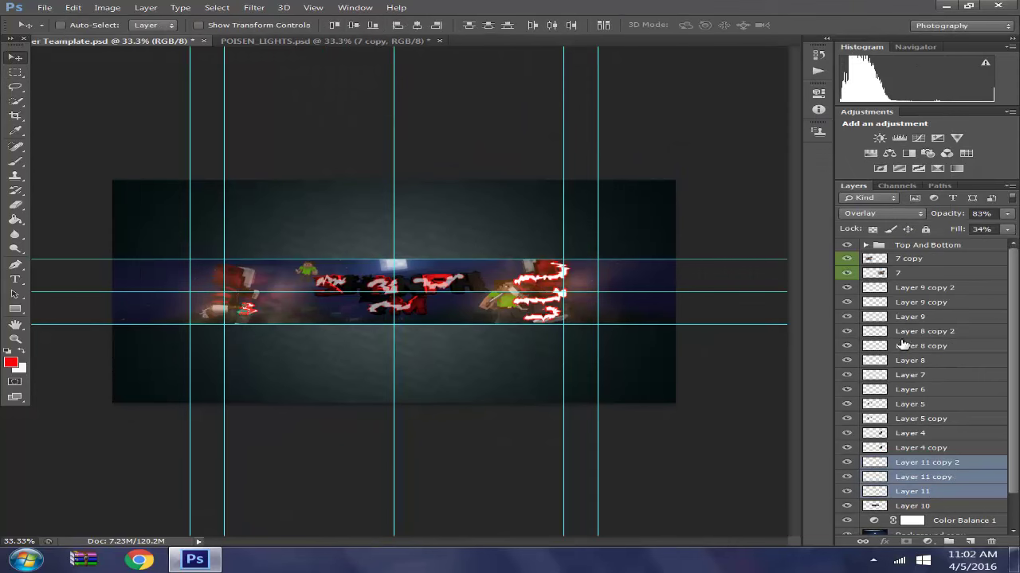
Step: Delete Layer 11 and its two copies with the streaks over the title
key(ctrl+t)
right_click(432, 298)
key(Escape)
key(Escape)
drag(447, 287, 450, 282)
key(Delete)
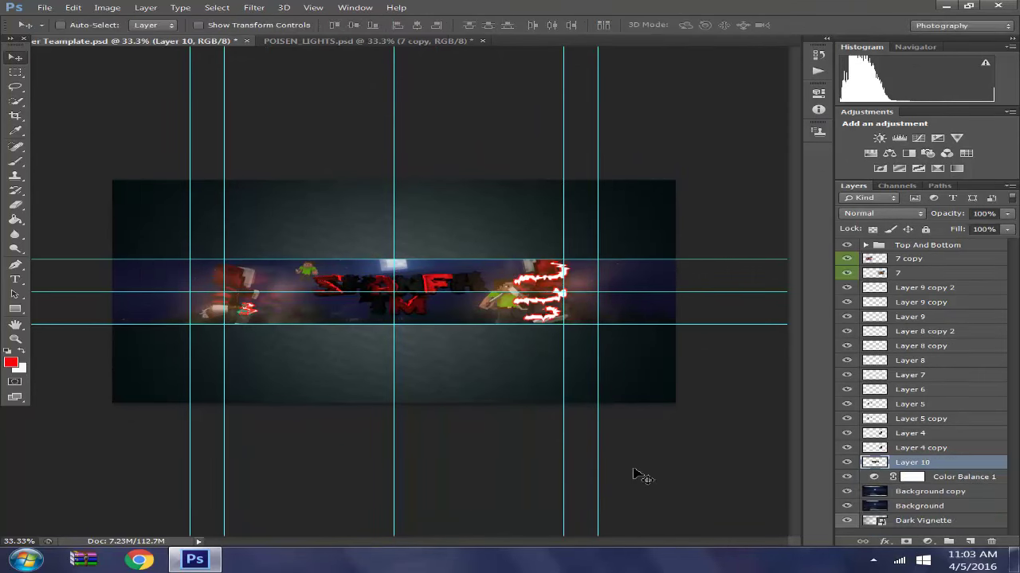
Step: Show light 10 in POISEN_LIGHTS.psd and duplicate that layer into the banner document
click(407, 41)
drag(847, 328, 847, 343)
click(847, 357)
click(847, 357)
click(846, 385)
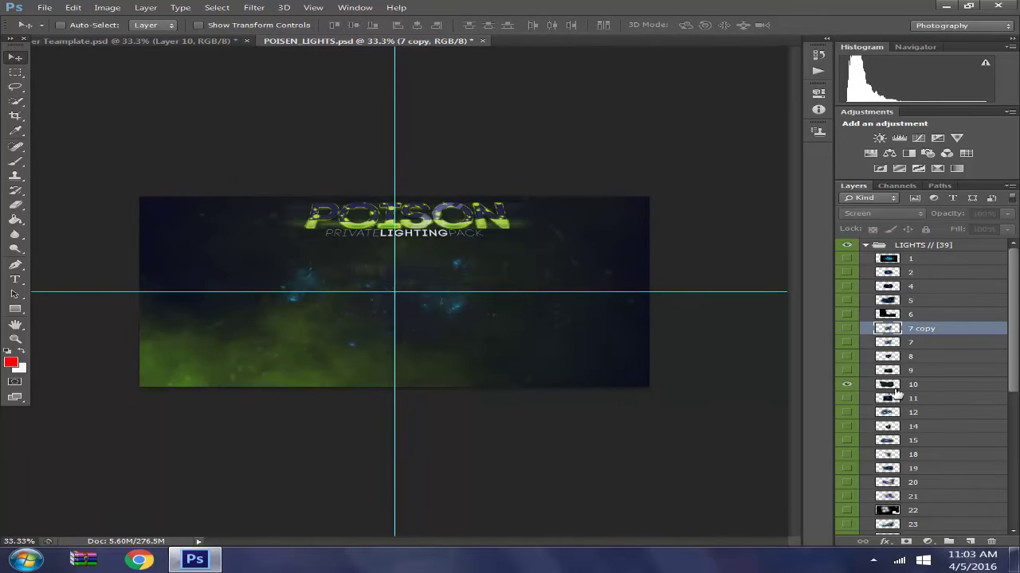
right_click(916, 385)
click(573, 128)
click(585, 214)
click(494, 226)
click(642, 172)
click(184, 41)
Step: Scale down light 10 with Free Transform and place it over the title text
key(ctrl+t)
drag(201, 222, 298, 260)
drag(410, 320, 406, 311)
key(Return)
Step: Shift the hue of light 10 over the title towards red with Hue/Saturation
click(106, 7)
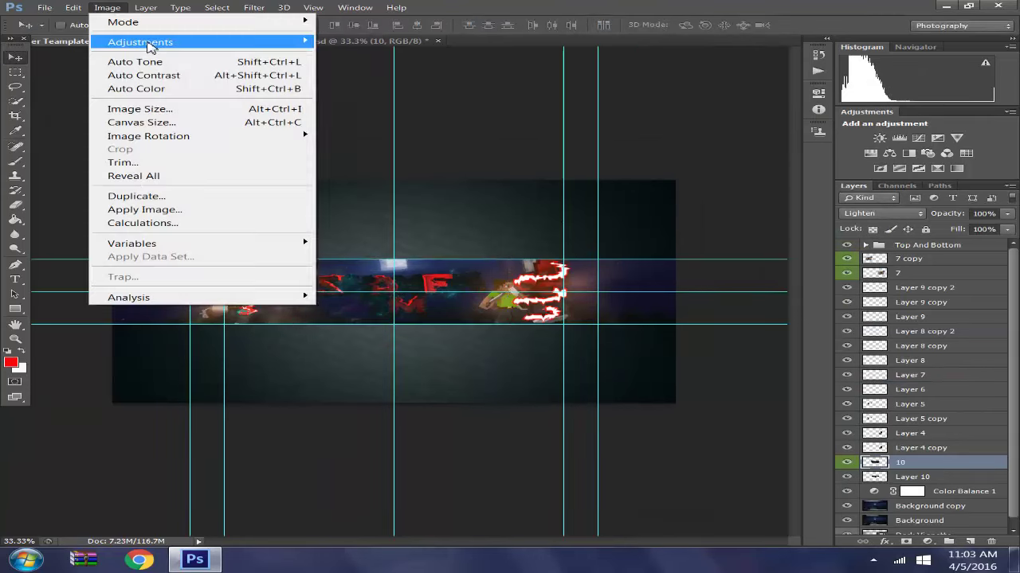
mouse_move(148, 41)
click(373, 116)
drag(728, 129, 650, 132)
click(894, 79)
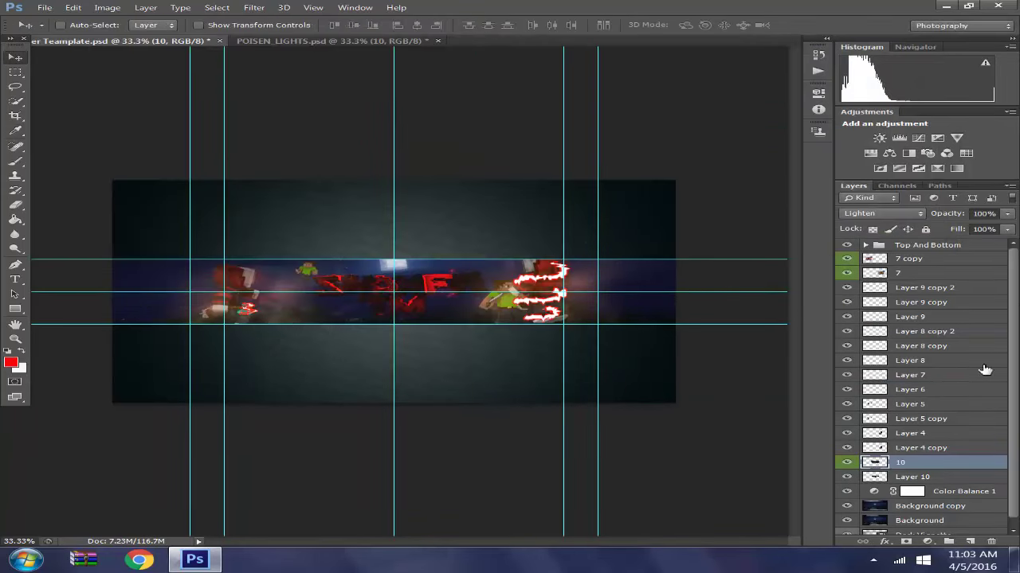
Step: Set the opacity of the 7 copy light layer to 45%
click(984, 273)
click(1009, 215)
drag(1010, 228, 969, 233)
click(952, 258)
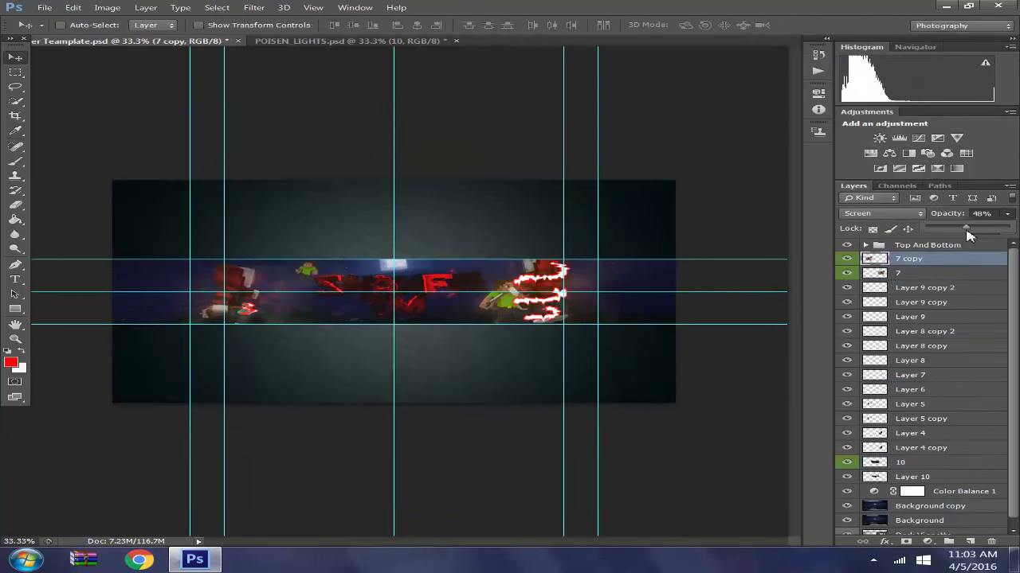
click(655, 454)
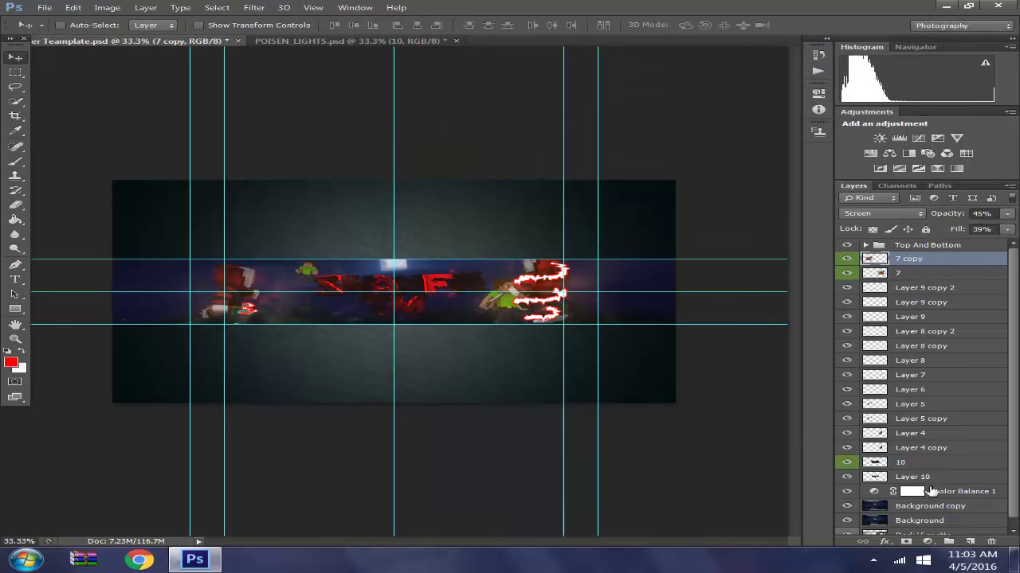
Step: Slightly reposition the left red character on Layer 5 and its Layer 5 copy duplicate with Free Transform
click(924, 478)
click(917, 406)
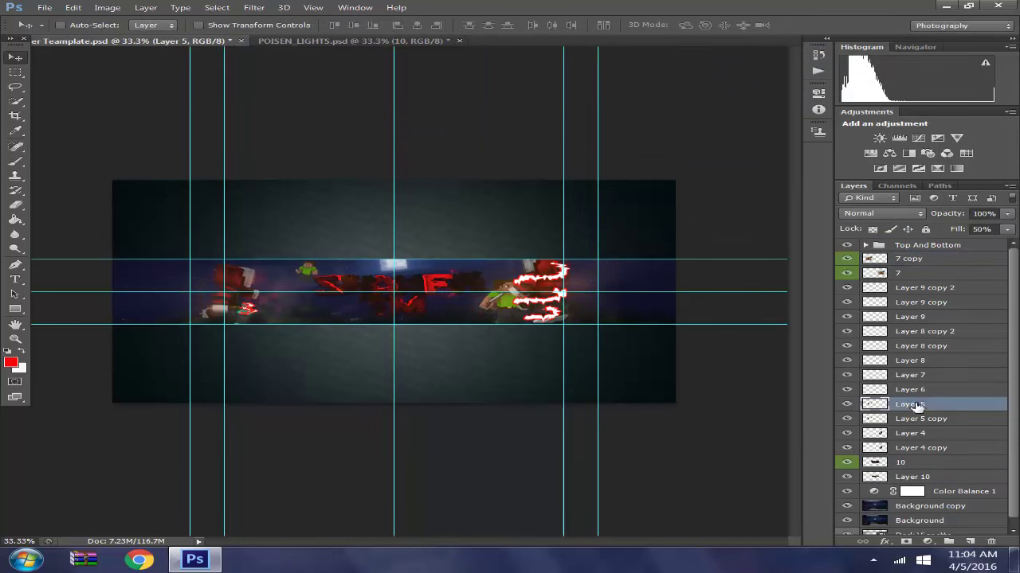
key(ctrl+t)
mouse_move(297, 308)
mouse_down()
mouse_move(308, 305)
mouse_move(291, 305)
mouse_up()
key(v)
click(451, 212)
click(908, 417)
key(ctrl+t)
click(15, 57)
click(454, 211)
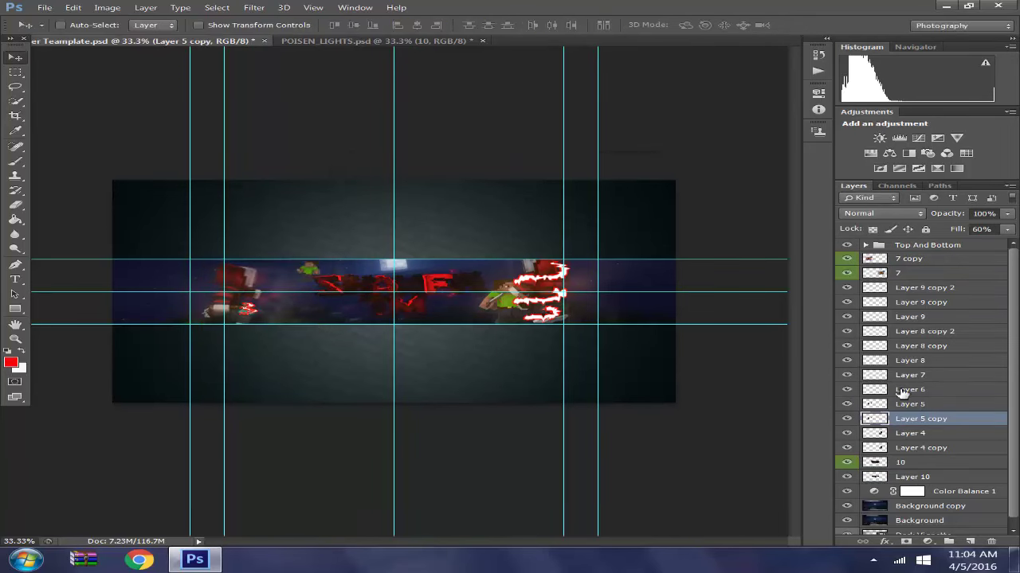
Step: Distort the title text on Layer 10 further with Liquify, keeping the brush size at 12
click(906, 479)
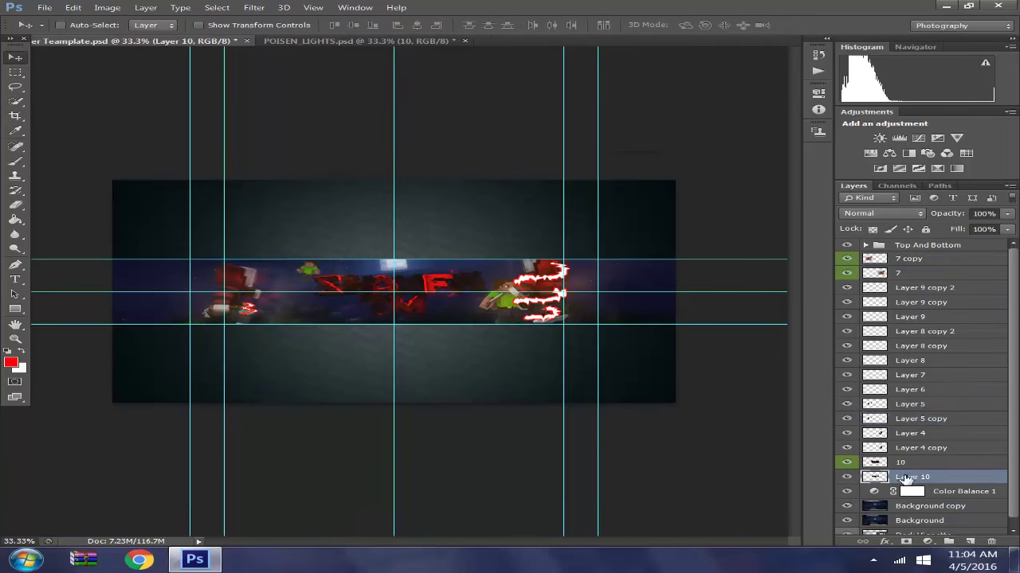
key(ctrl+t)
click(251, 8)
click(16, 58)
click(256, 7)
click(295, 109)
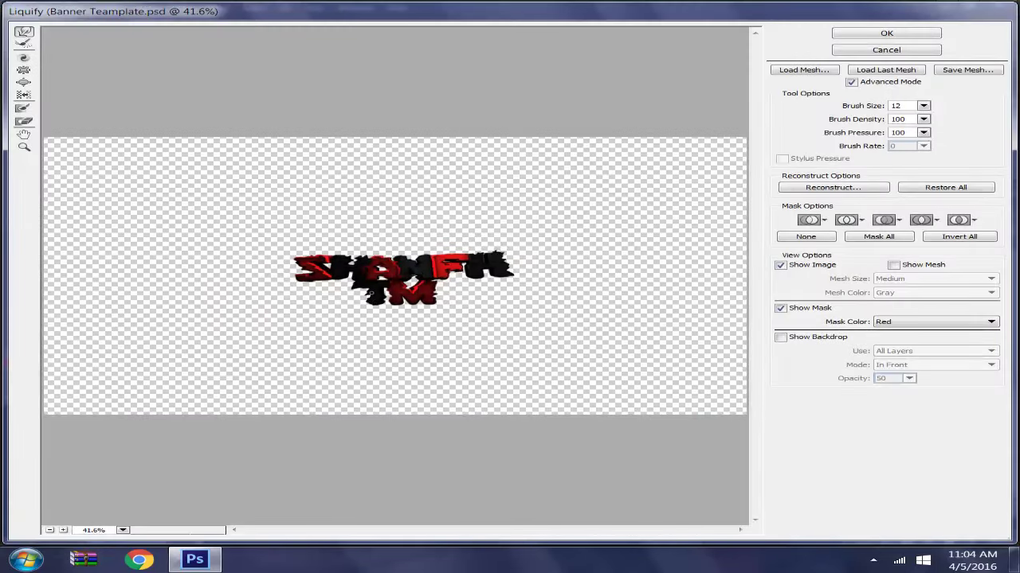
click(908, 33)
Step: Apply the Paint Daubs filter to the Layer 10 title text with brush size 1 and sharpness 6
click(255, 7)
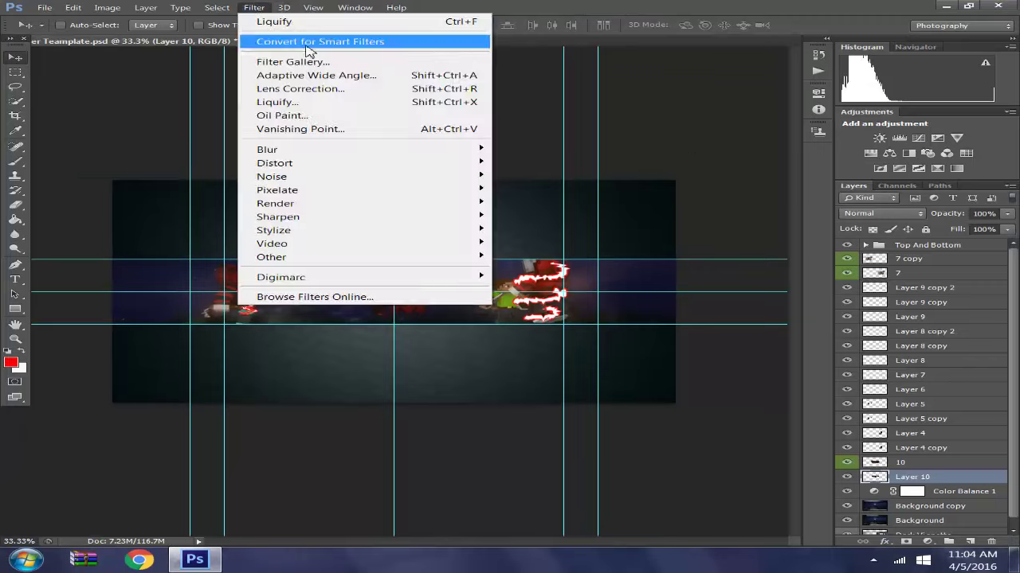
click(287, 57)
click(818, 98)
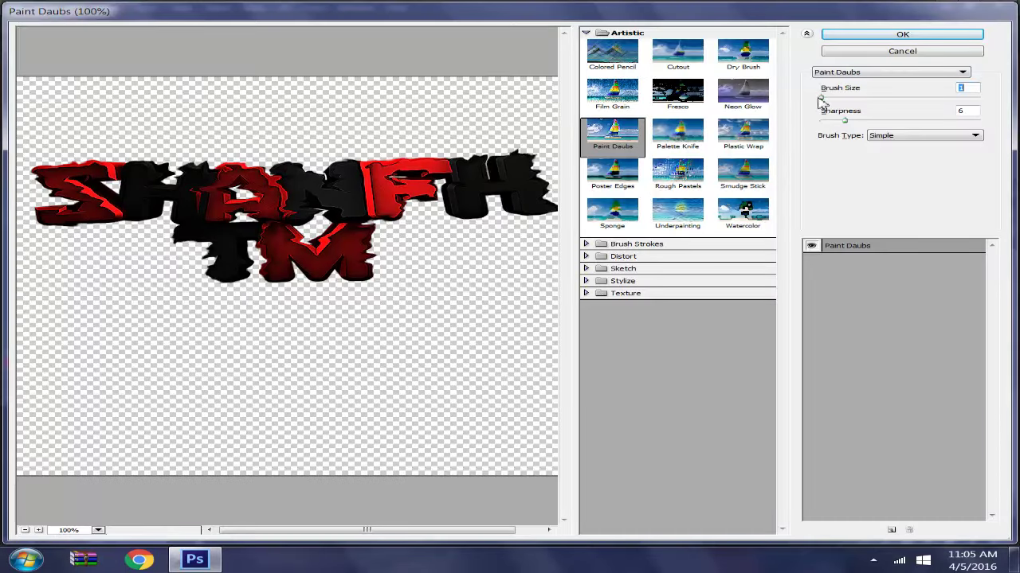
click(900, 36)
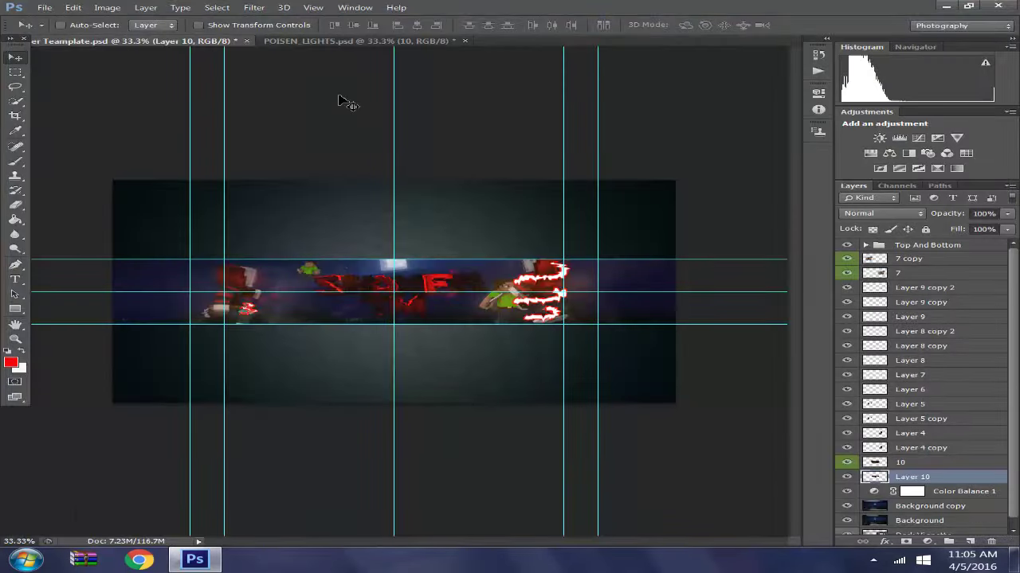